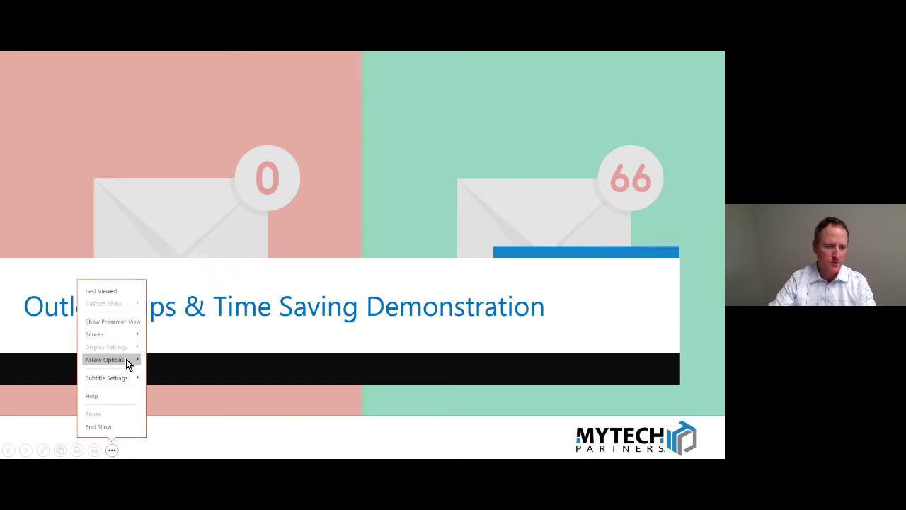
- Show the taskbar over the running slide show and switch to the Outlook desktop app
mouse_move(125, 334)
left_click(185, 381)
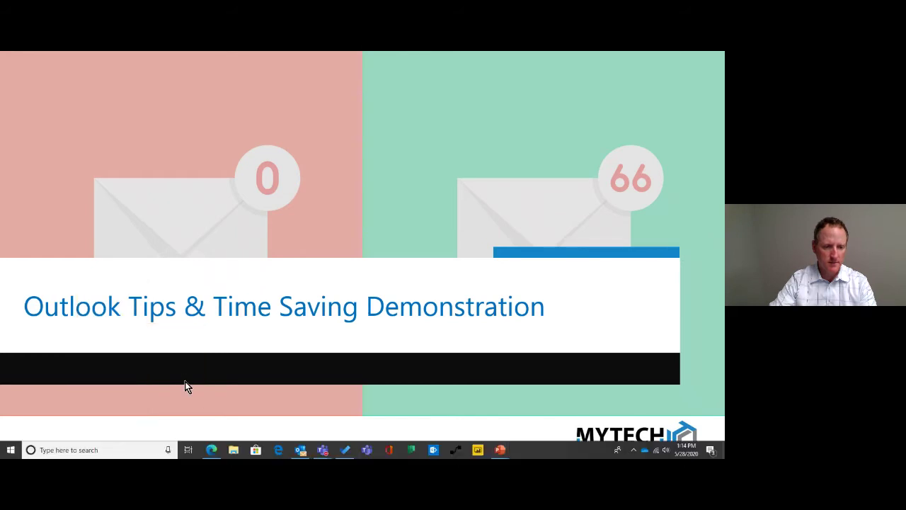
left_click(300, 450)
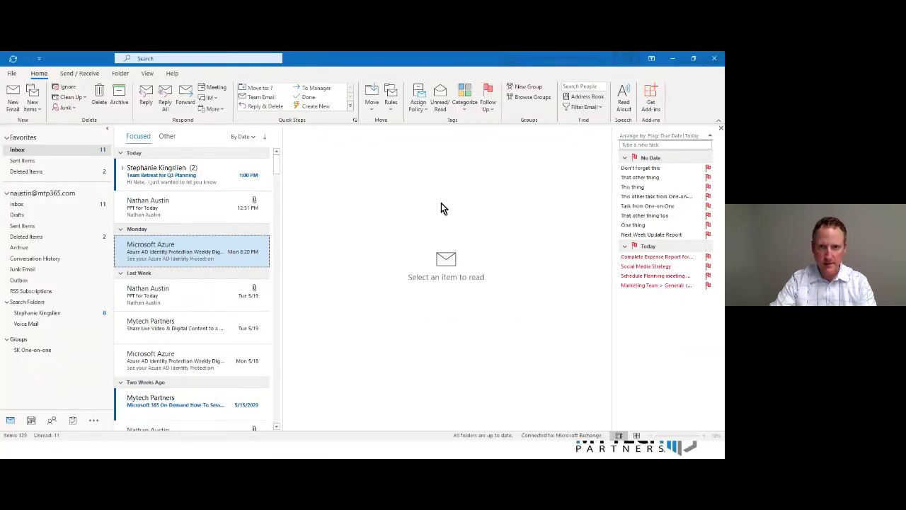
left_click(173, 74)
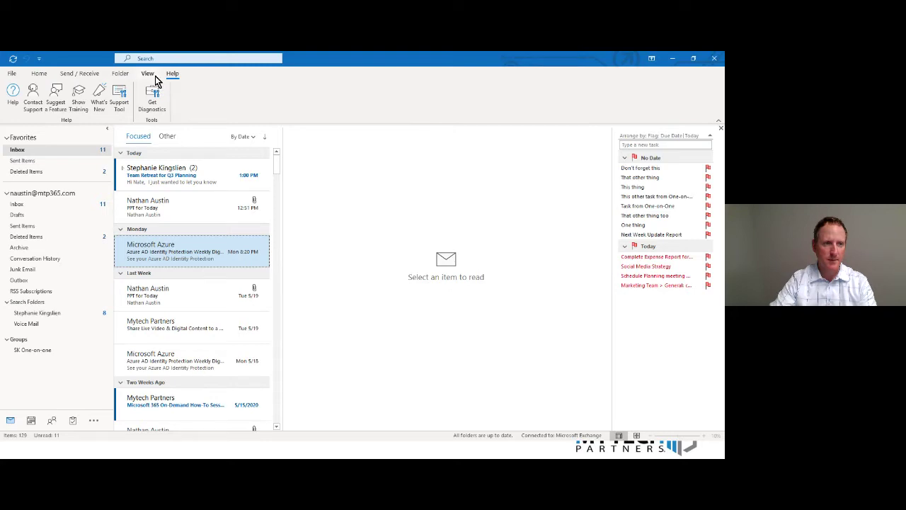
left_click(12, 73)
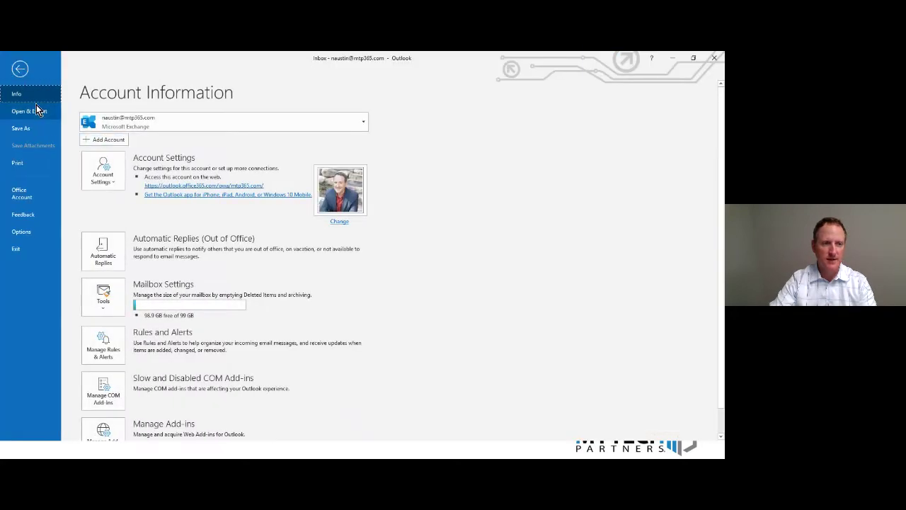
left_click(20, 73)
left_click(39, 73)
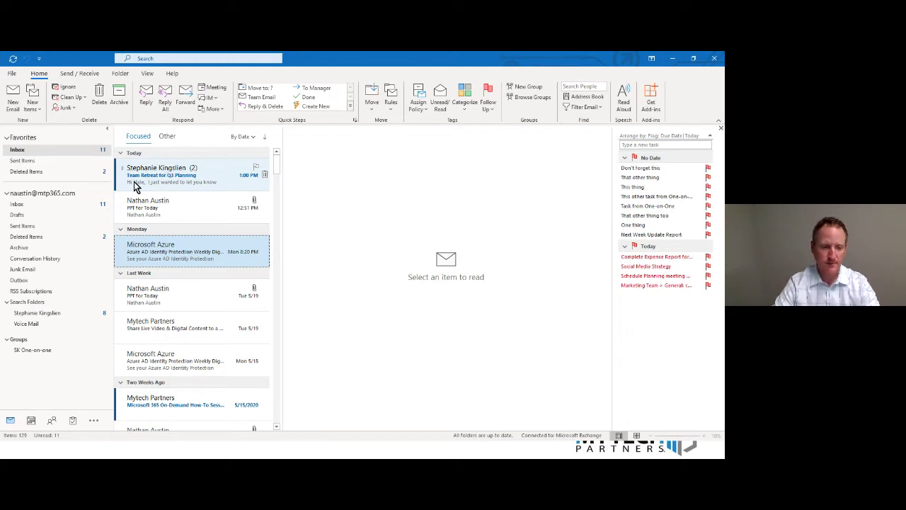
- View the inbox in Outlook on the web and return to the Outlook desktop app
left_click(210, 441)
key("Escape")
left_click(210, 450)
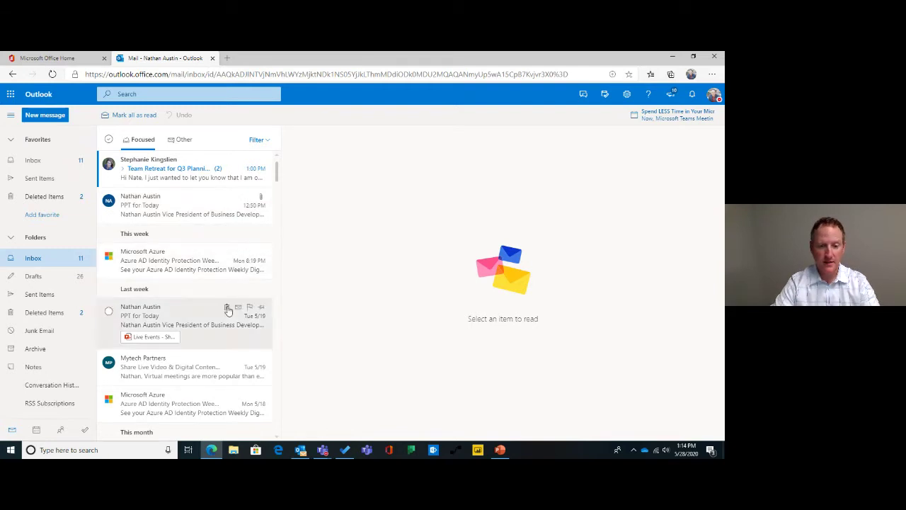
left_click(301, 450)
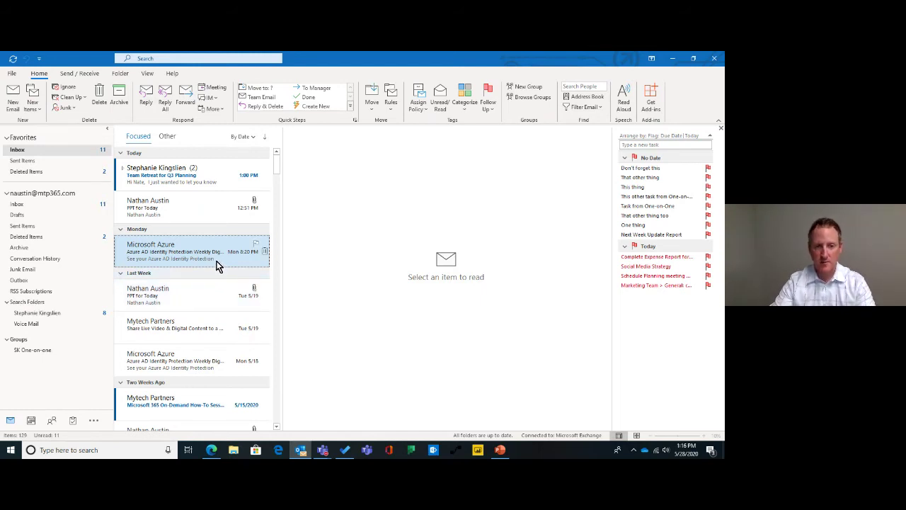
- Mark Monday's Azure AD Identity Protection Weekly Digest email as unread, and view it and today's "PPT for Today" email
right_click(189, 252)
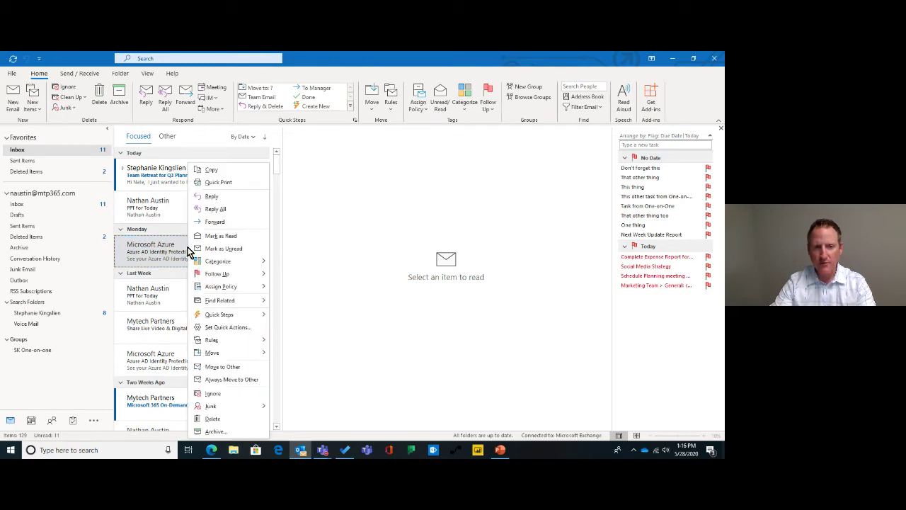
left_click(219, 248)
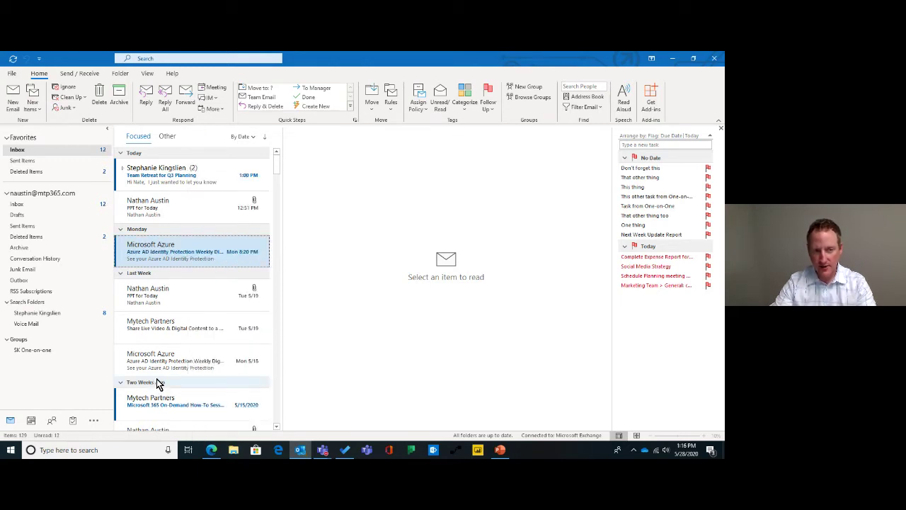
left_click(194, 258)
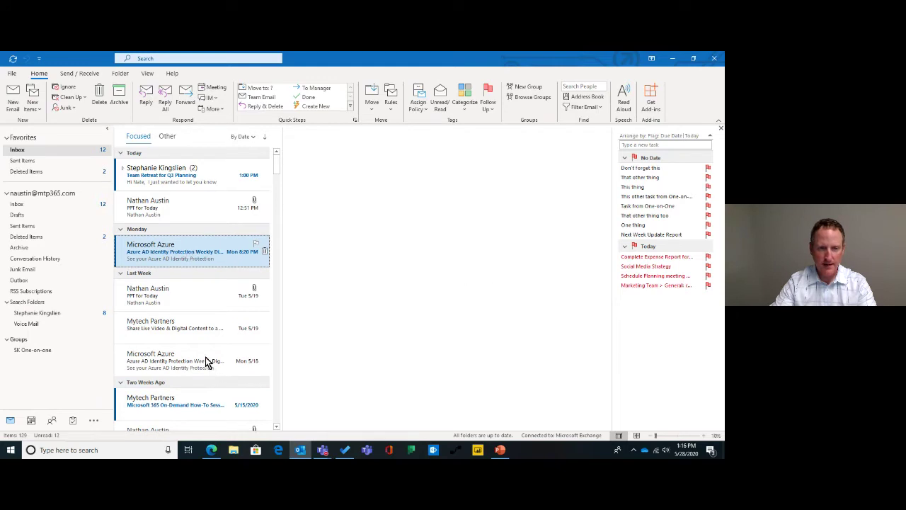
left_click(205, 211)
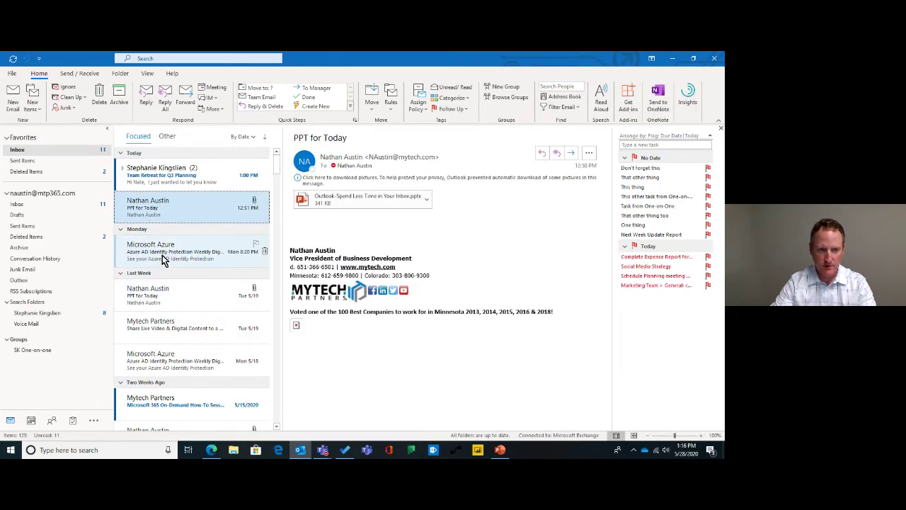
- Flag Monday's Azure AD Identity Protection Weekly Digest email for follow-up today and review its flag options
left_click(256, 246)
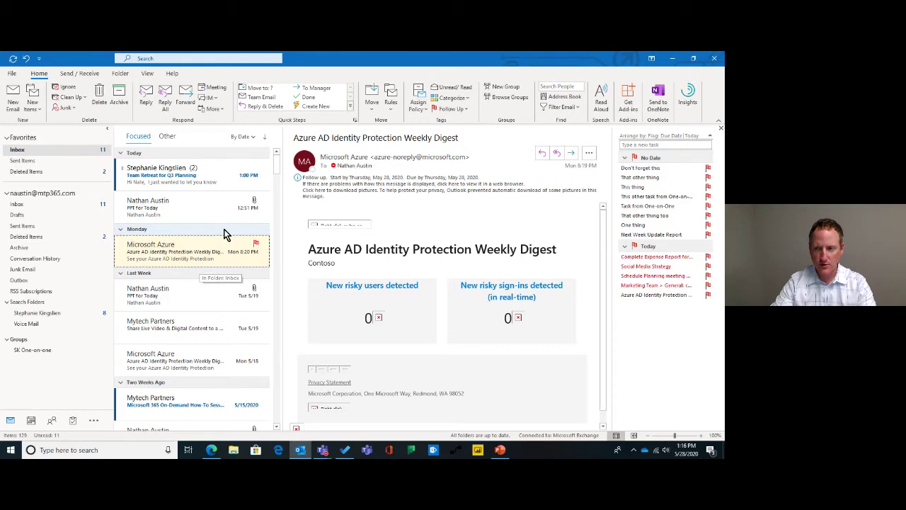
mouse_move(664, 301)
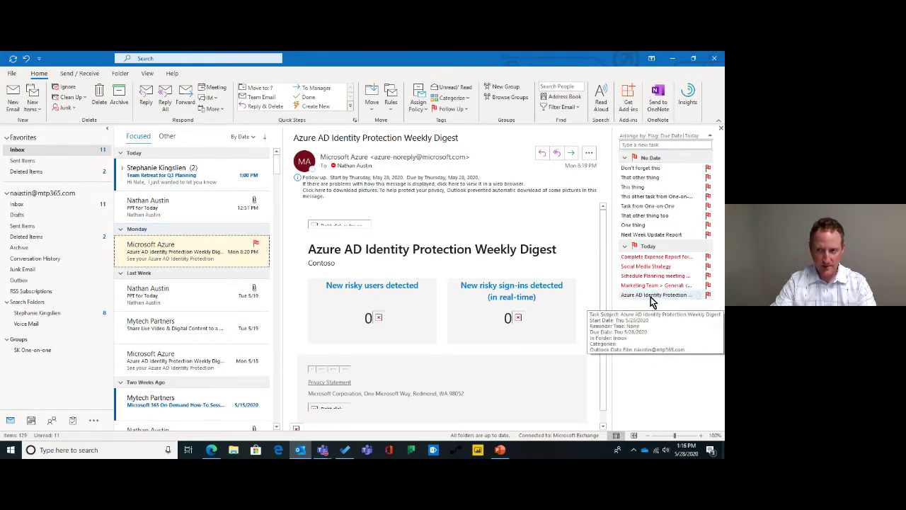
right_click(259, 246)
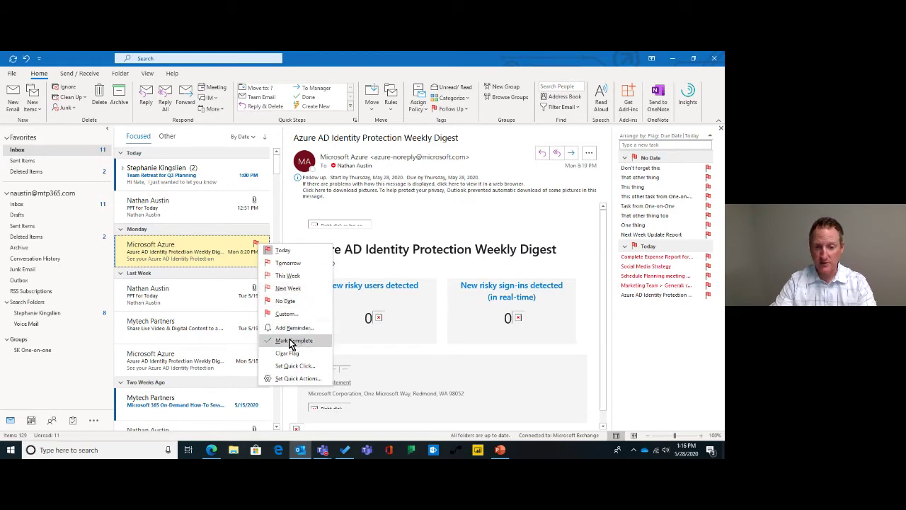
left_click(229, 238)
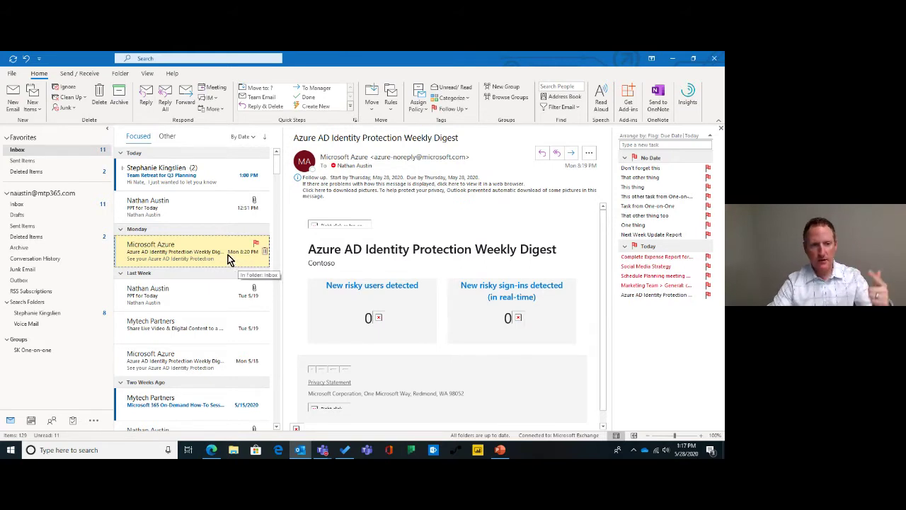
- Create and save a calendar appointment from the flagged Azure digest email for Fri 5/29/2020, 10:00 AM to 11:00 AM
left_click_drag(208, 248, 32, 425)
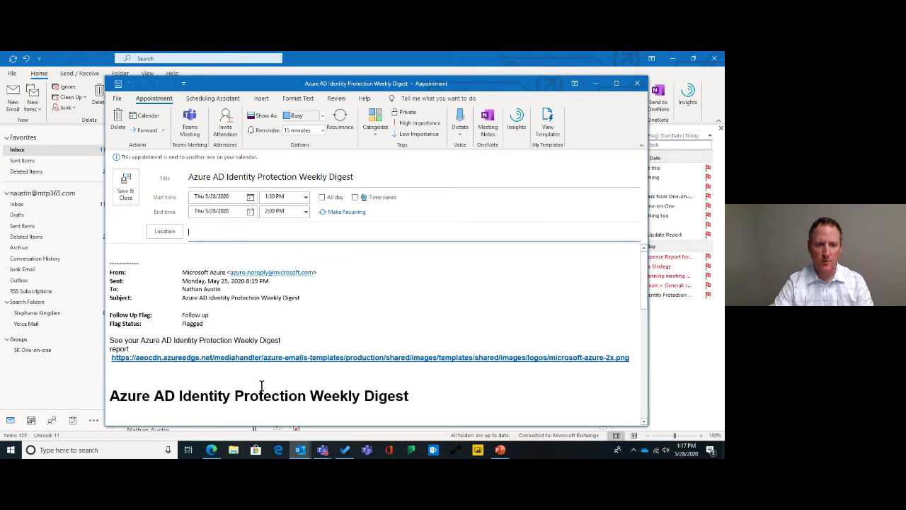
left_click(251, 198)
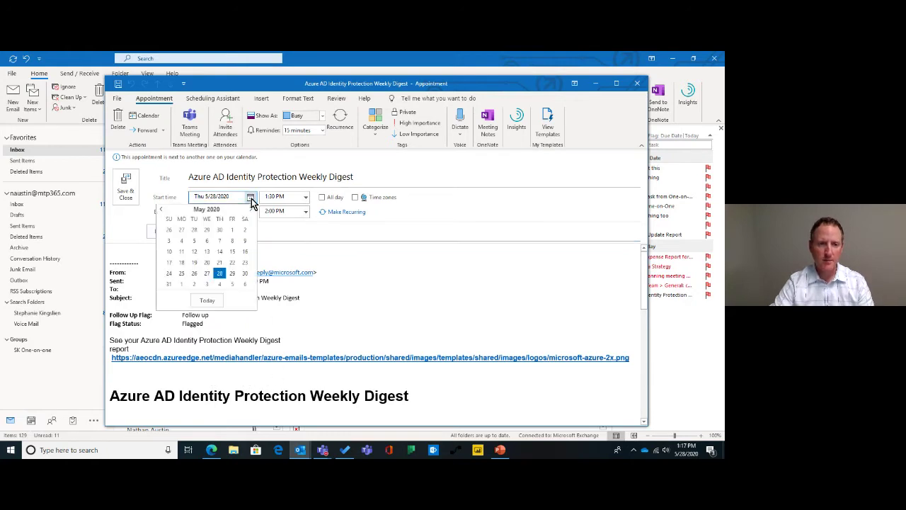
left_click(232, 272)
left_click(305, 188)
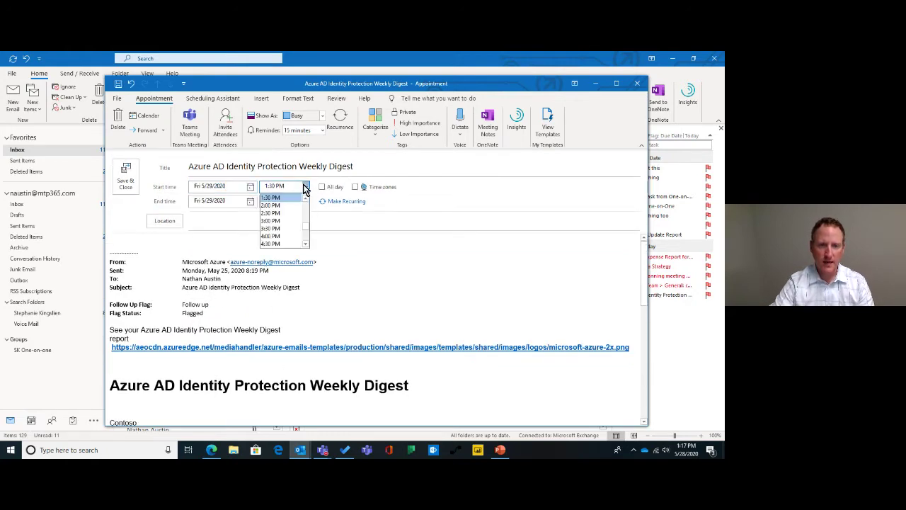
scroll(292, 210, "up", 3)
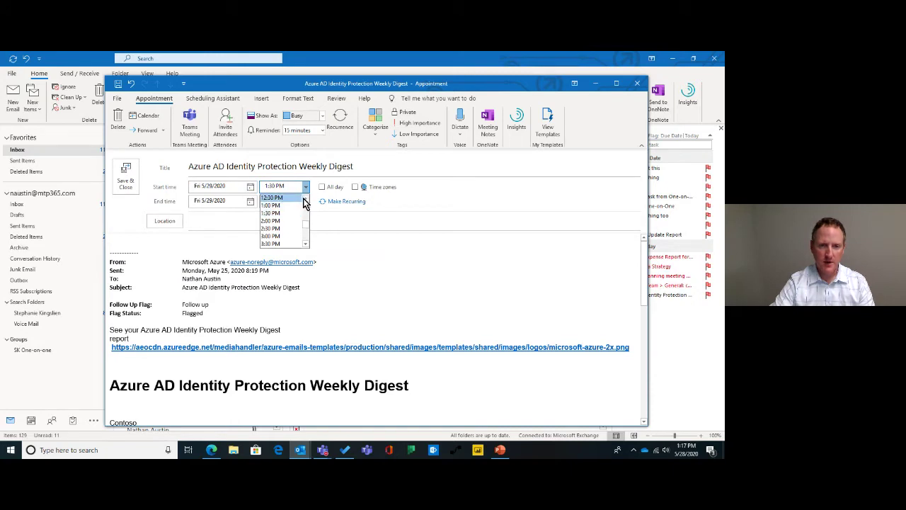
left_click(292, 206)
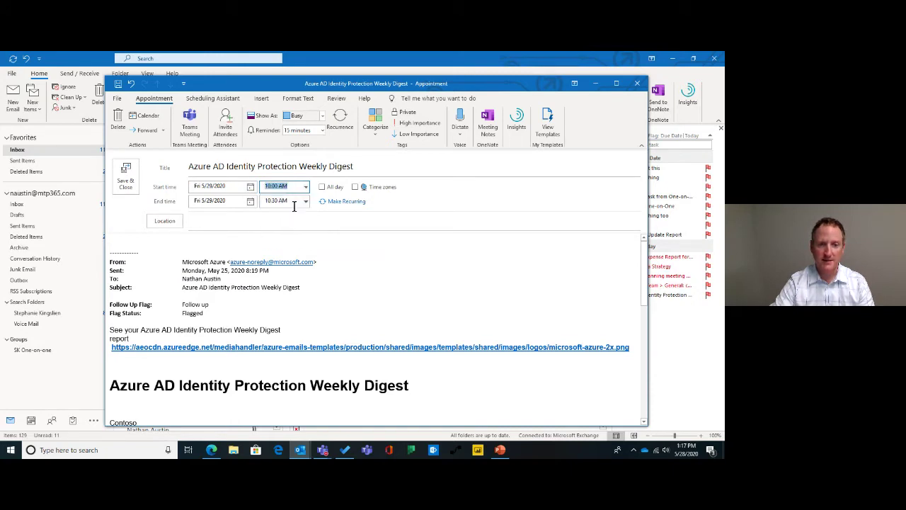
left_click(305, 202)
left_click(295, 228)
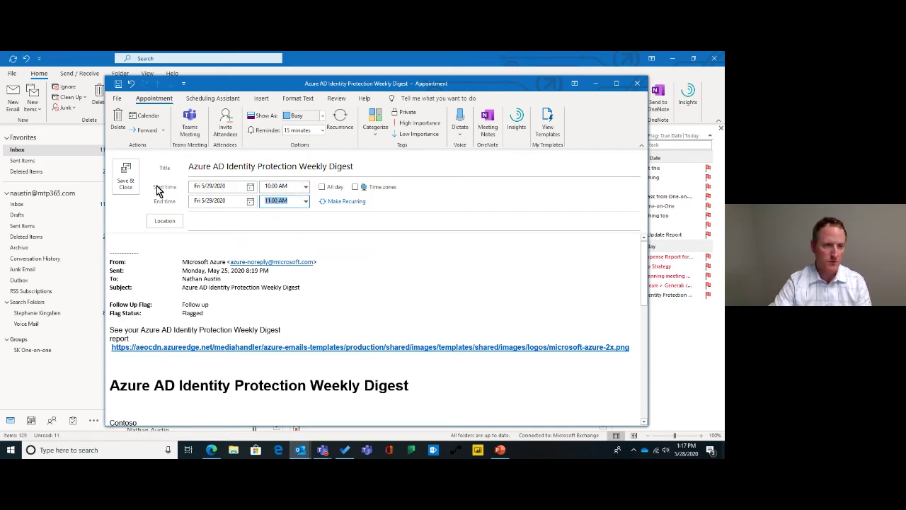
left_click(126, 176)
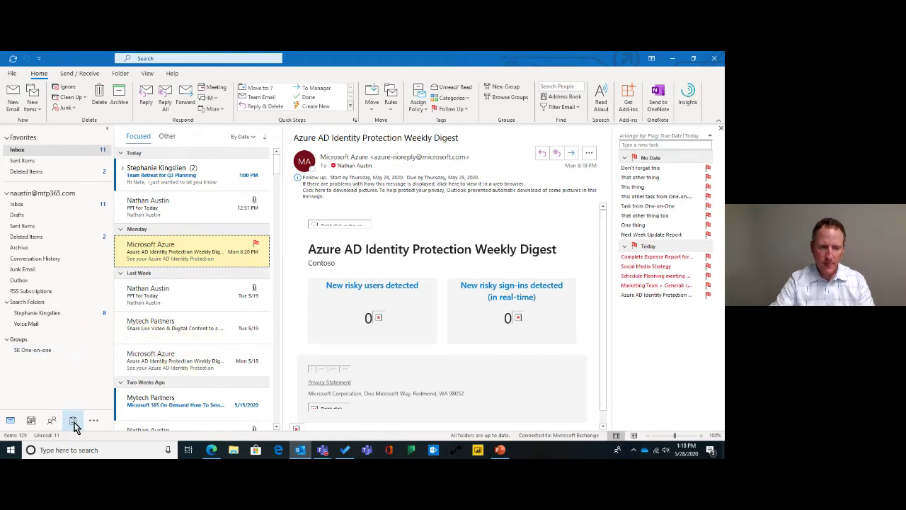
- Create and save a task from the flagged Azure digest email with start date Mon 6/1/2020 and due date Wed 6/3/2020
left_click_drag(74, 425, 74, 423)
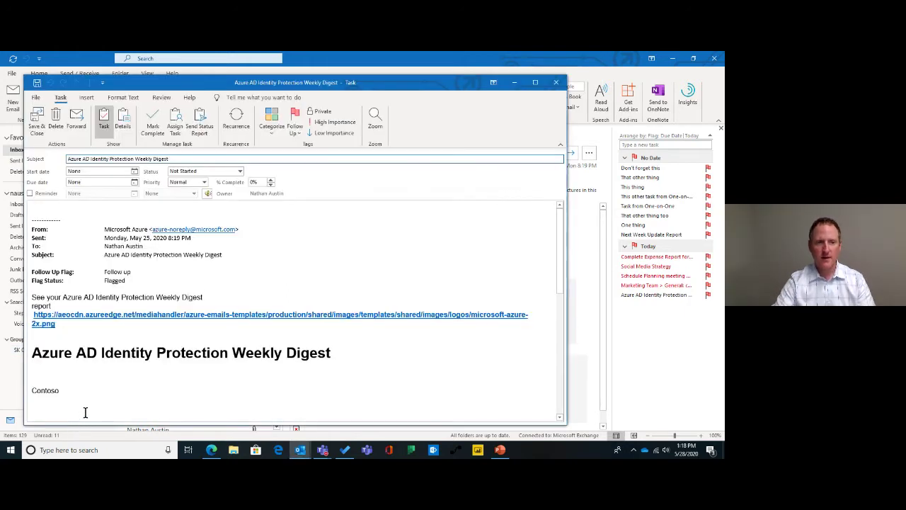
left_click(135, 172)
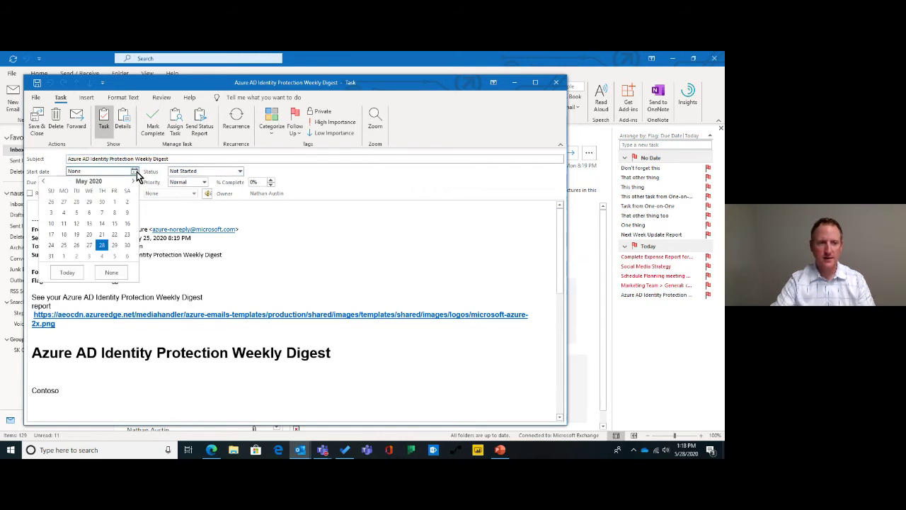
left_click(64, 256)
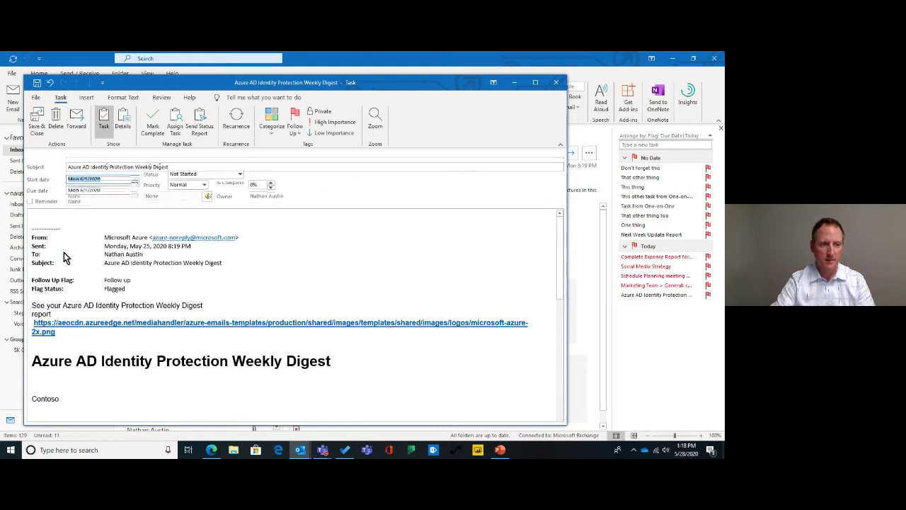
left_click(135, 191)
left_click(89, 220)
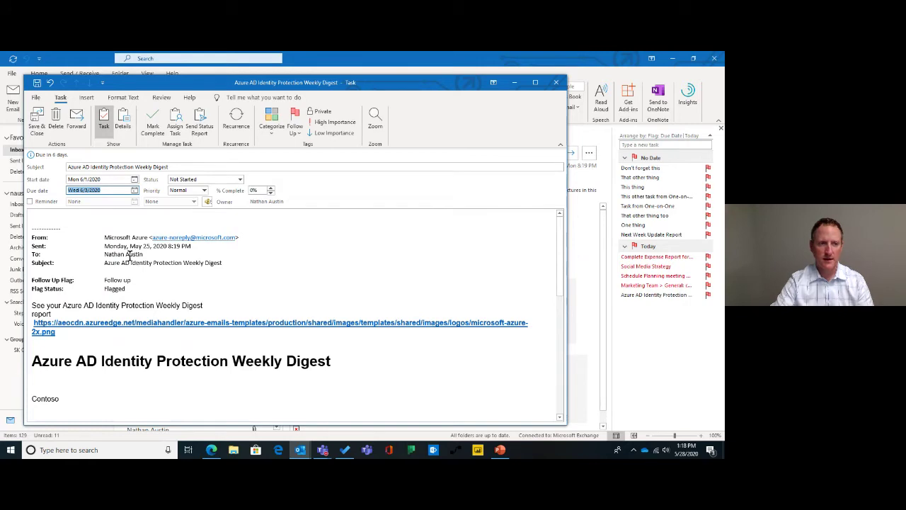
left_click(41, 124)
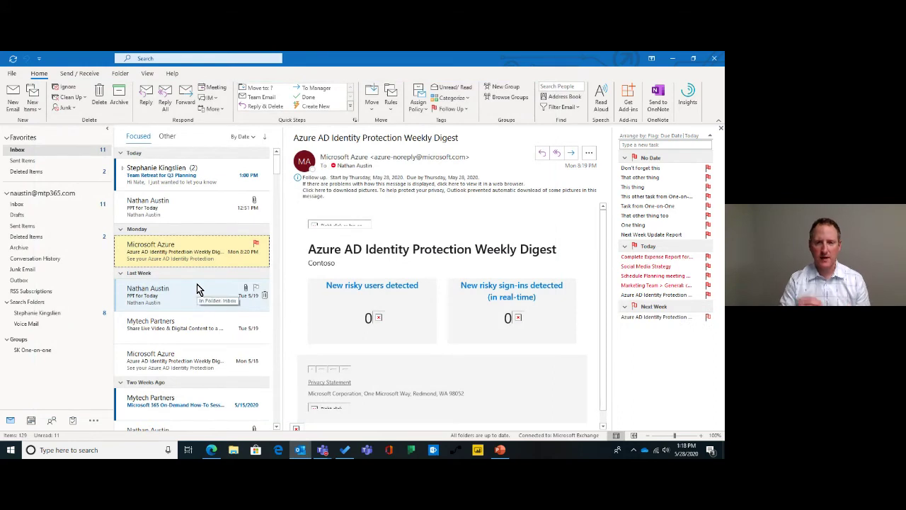
- Create a task in the to-do list with the subject "New Task From 5/28" and save it
left_click(73, 420)
left_click(13, 99)
type("Jo")
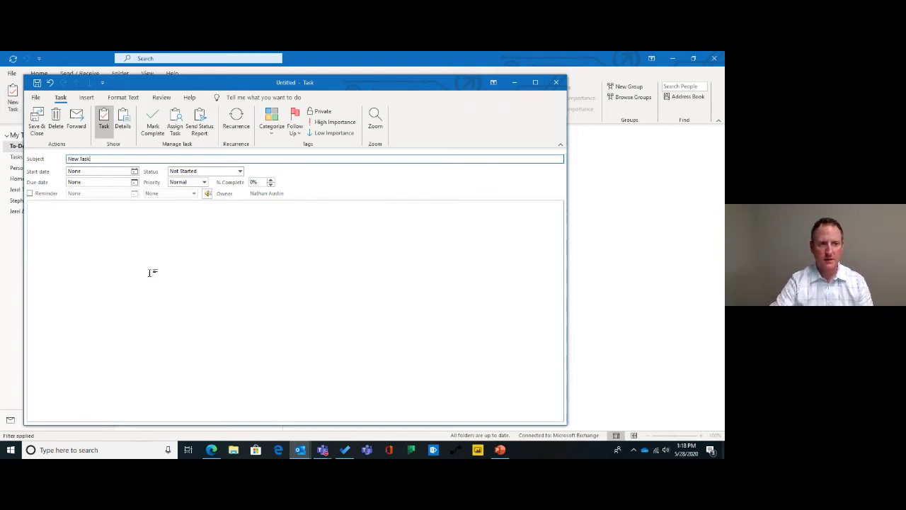
left_click(555, 84)
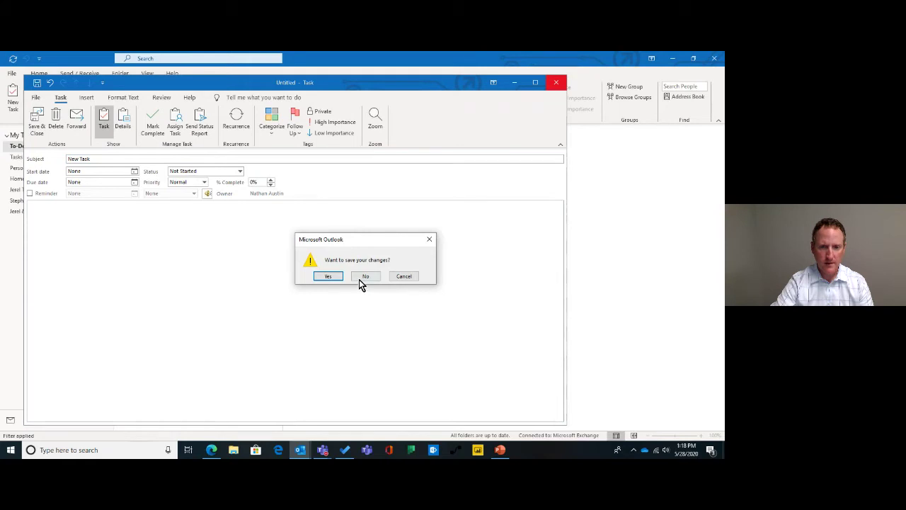
left_click(401, 277)
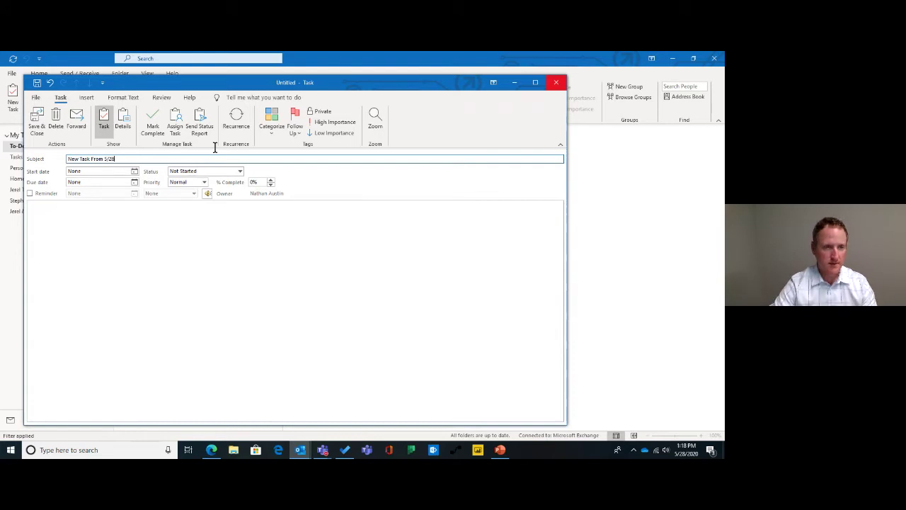
left_click(37, 122)
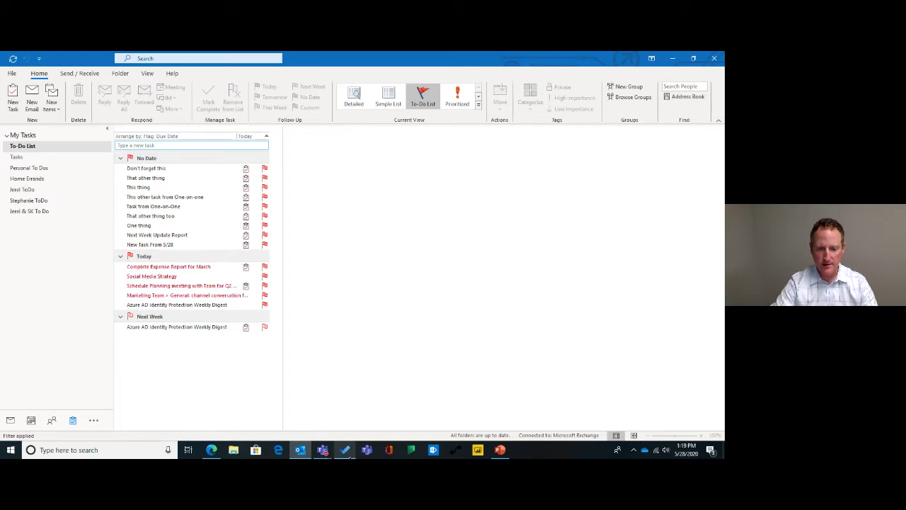
- Switch to Microsoft To Do and compare the Tasks list in the desktop app and on the web
left_click(344, 454)
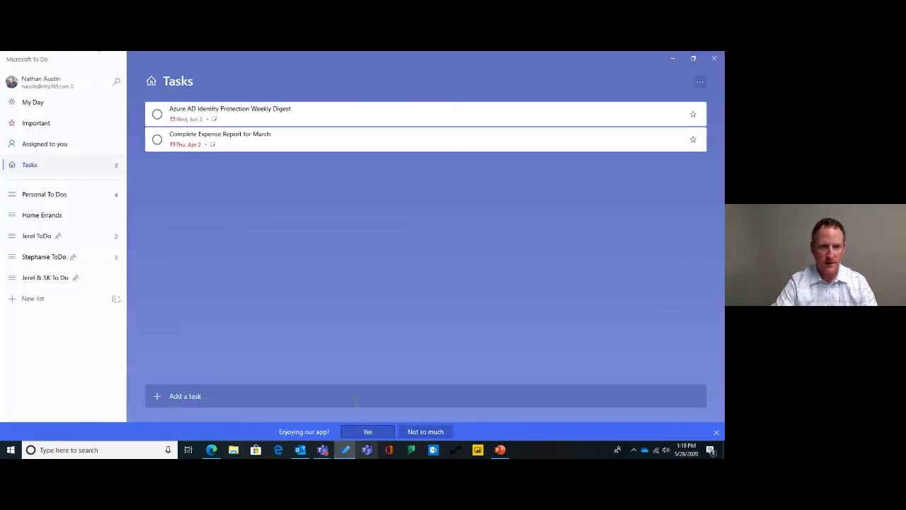
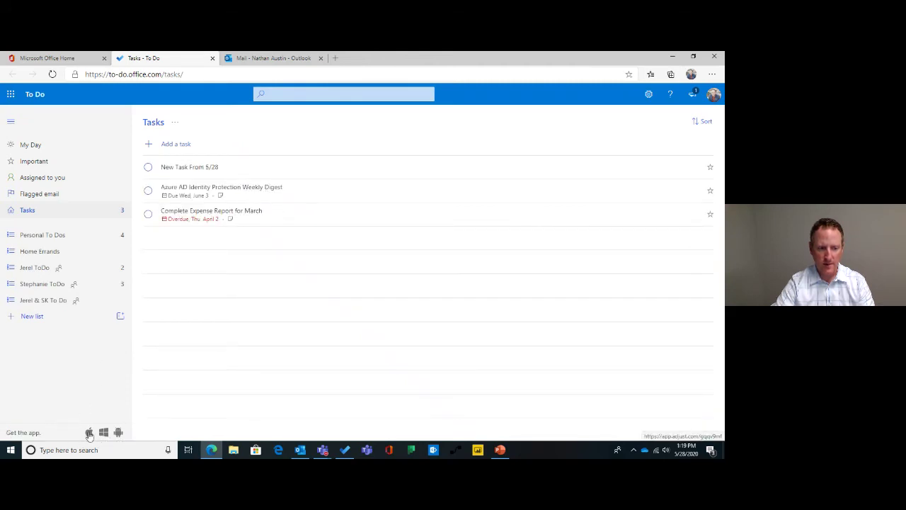
left_click(104, 433)
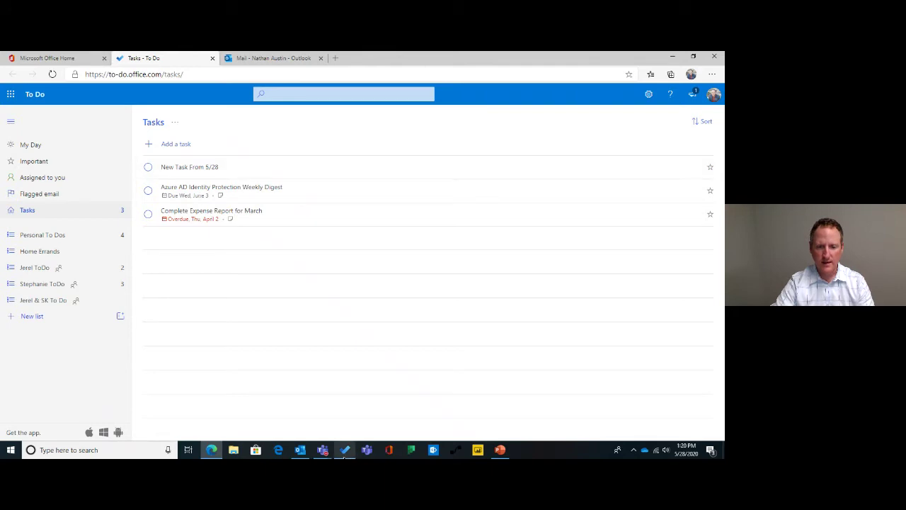
left_click(345, 449)
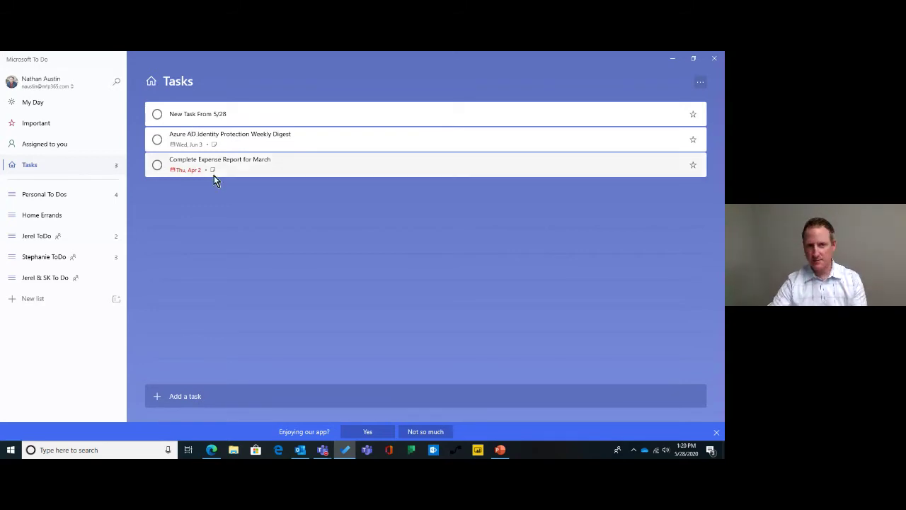
- Minimize both To Do windows and return to the mail inbox in desktop Outlook
left_click(668, 59)
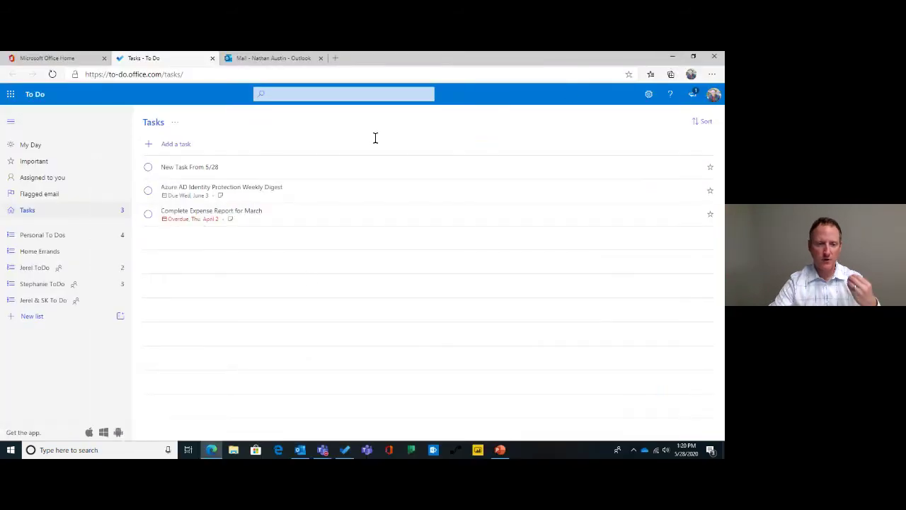
left_click(672, 57)
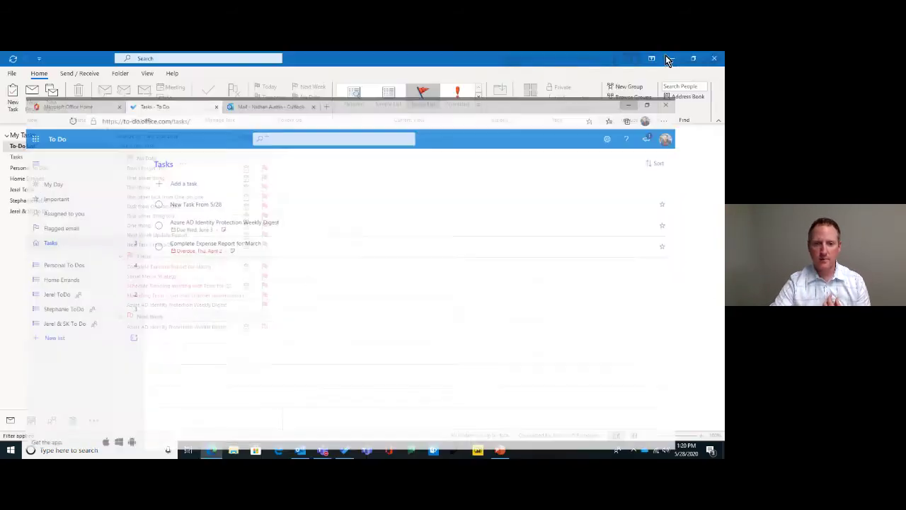
left_click(11, 421)
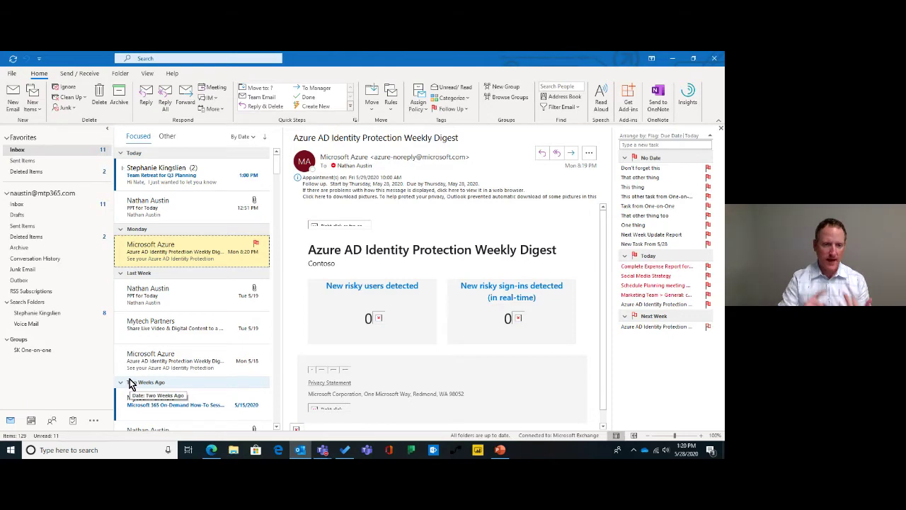
- Switch to Outlook on the web and show the available message actions for this week's Azure AD Identity Protection digest email
left_click(211, 450)
left_click(228, 62)
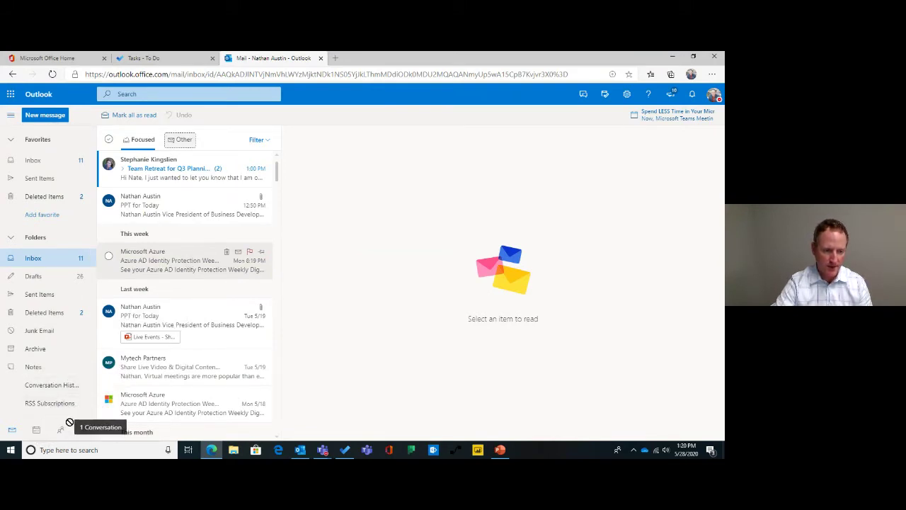
right_click(150, 256)
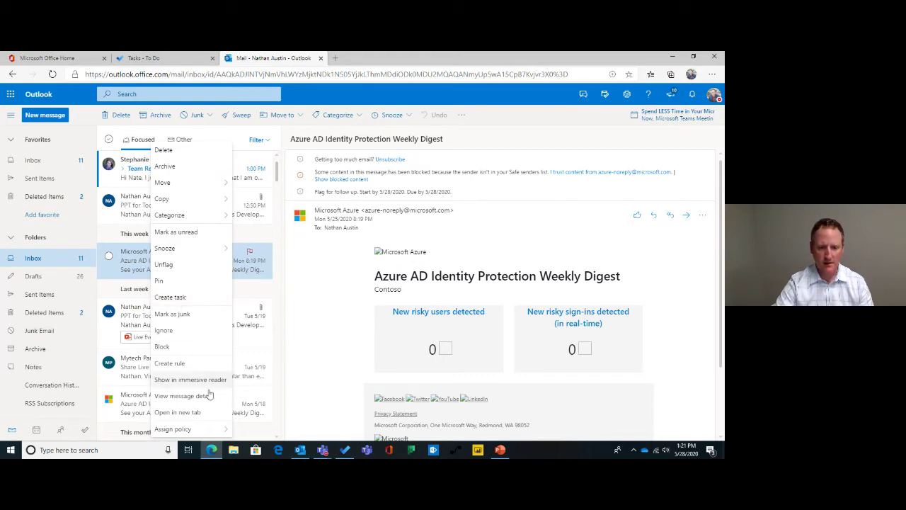
- Return to desktop Outlook and review the conversation display settings for the inbox, including Show Messages from Other Folders
left_click(300, 450)
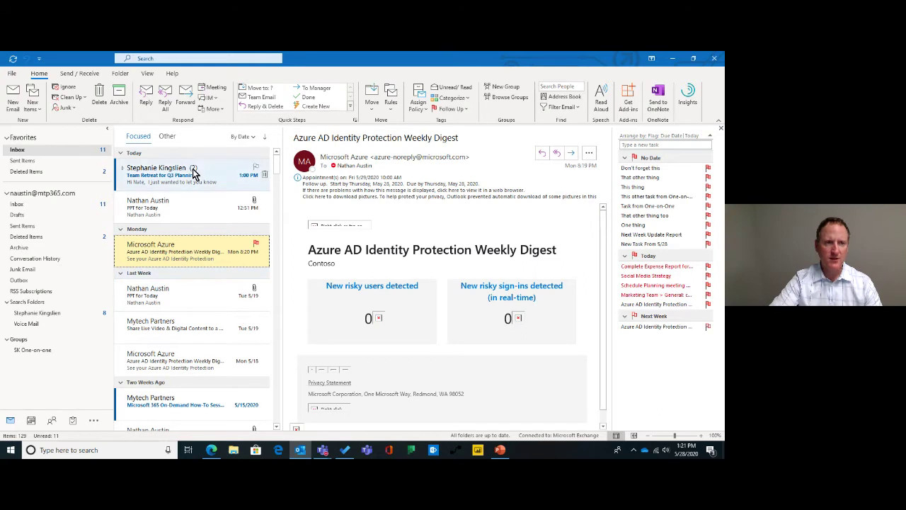
left_click(148, 74)
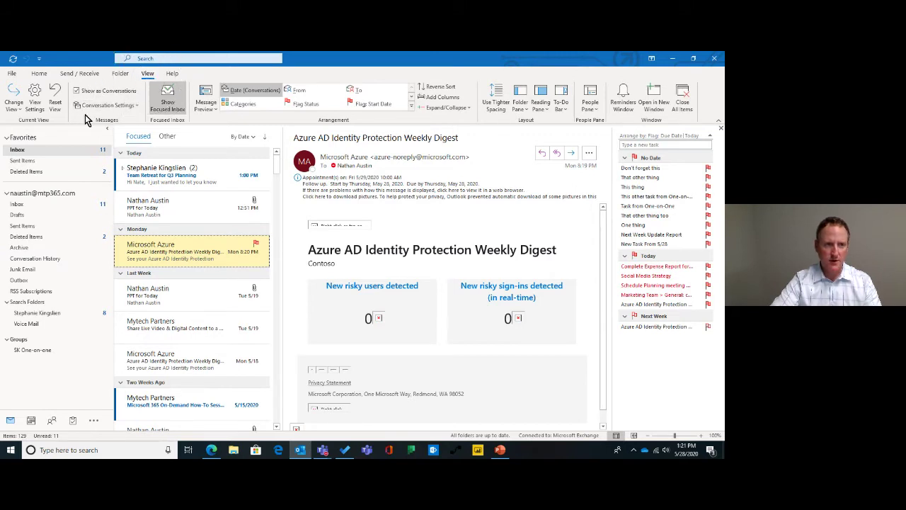
left_click(138, 109)
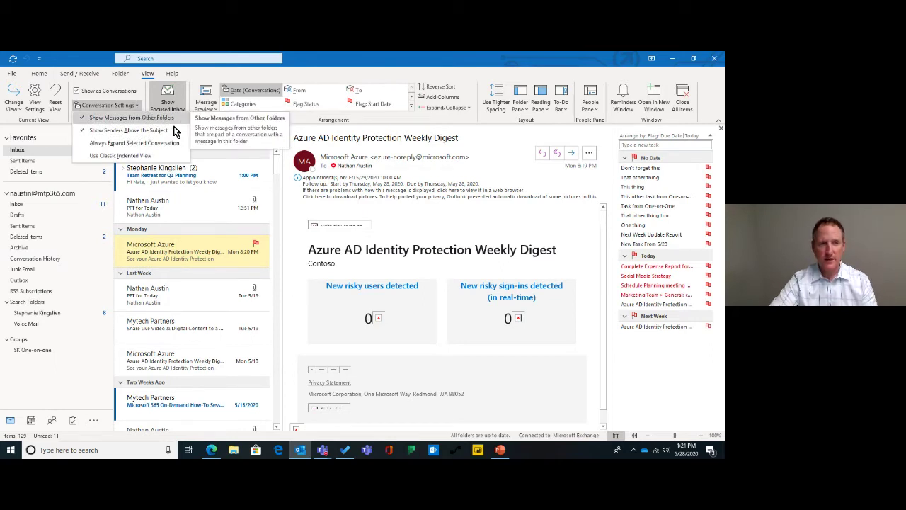
left_click(184, 119)
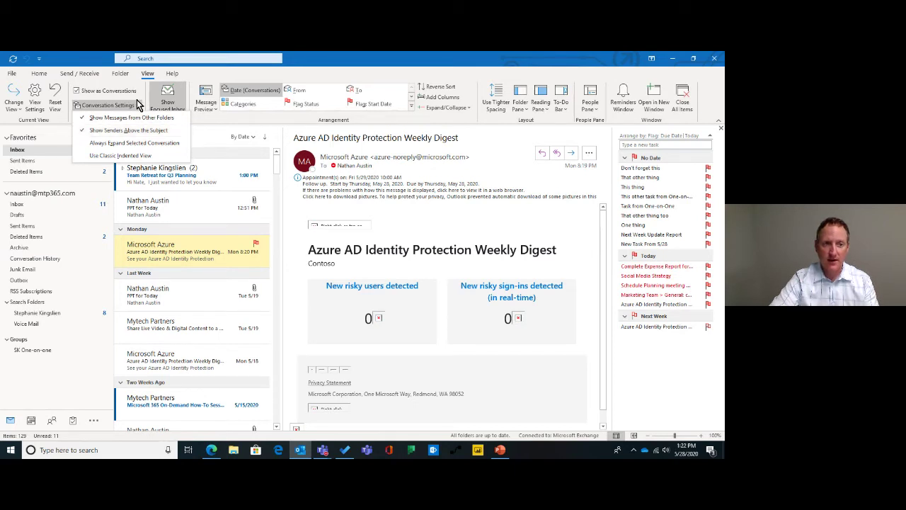
- Try turning off Show as Conversations to bring up its folder or all-mailboxes choice, and cancel it each time
left_click(76, 90)
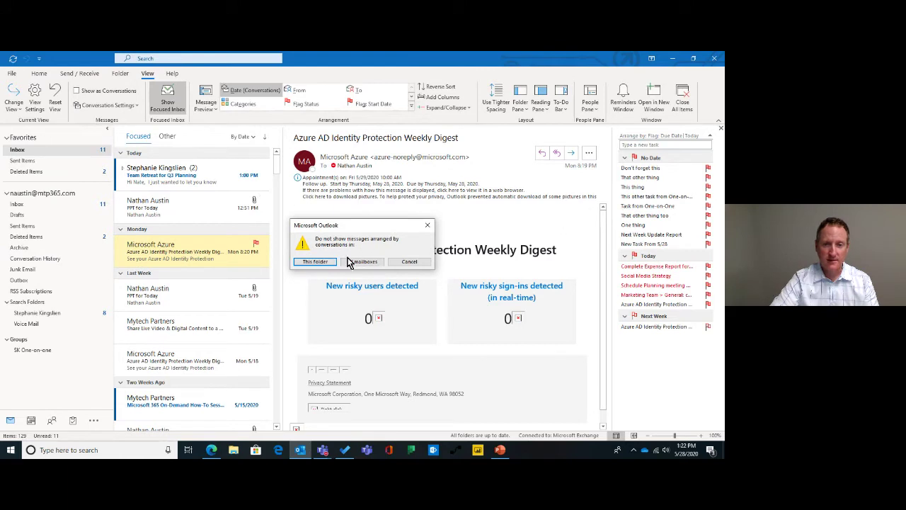
left_click(411, 262)
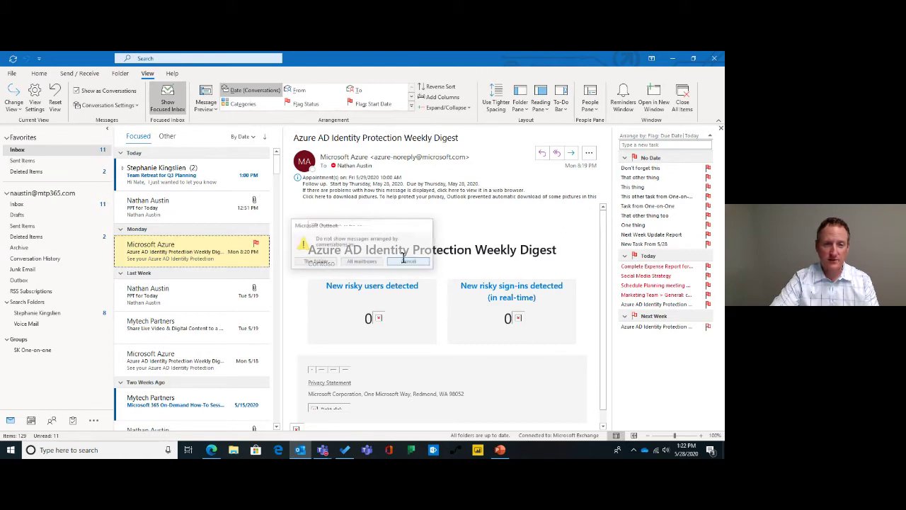
left_click(77, 91)
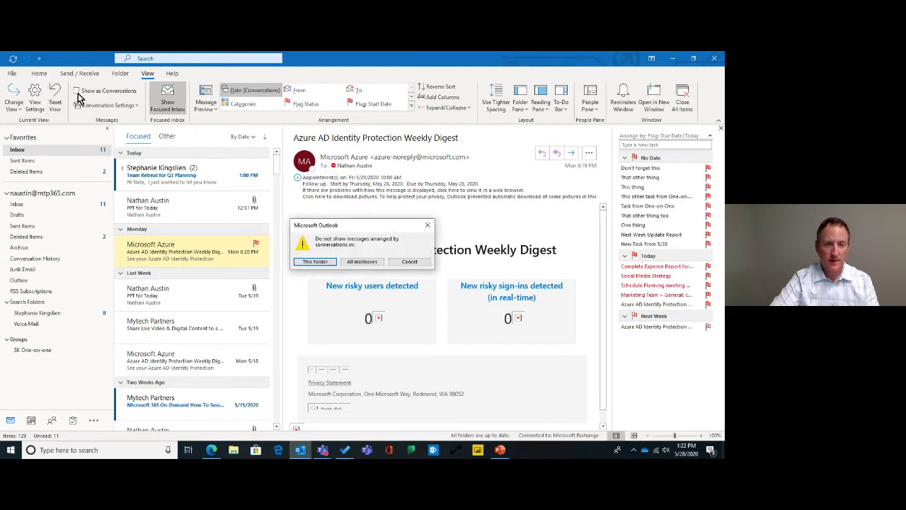
left_click(409, 264)
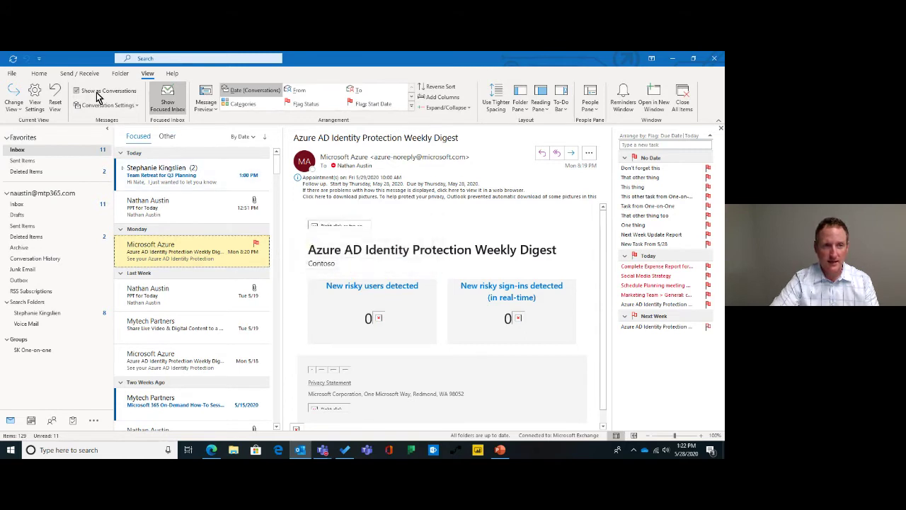
left_click(98, 96)
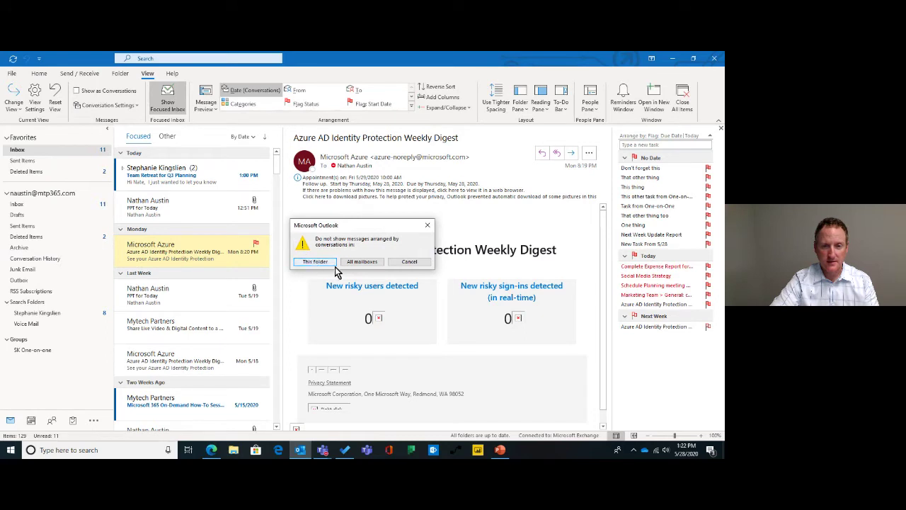
left_click(400, 262)
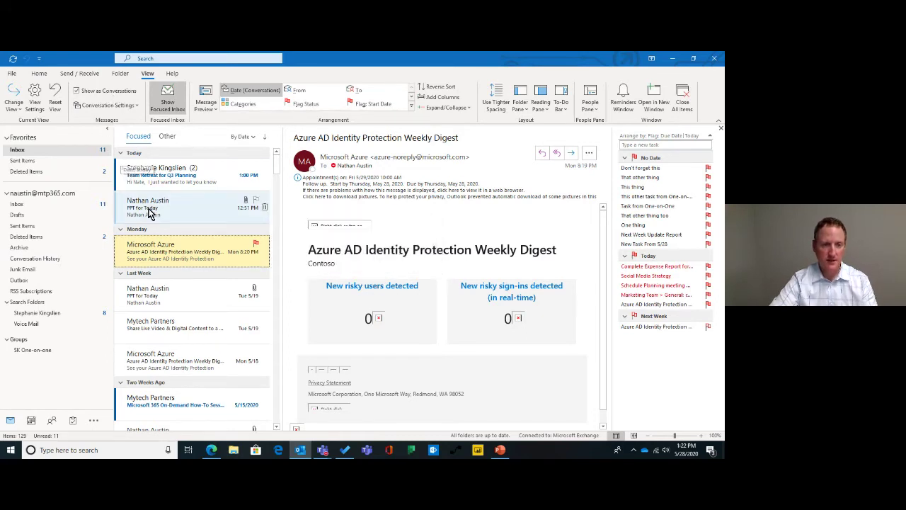
- Fully expand the Team Retreat for Q3 Planning conversation and read the original sent message and both replies
left_click(125, 172)
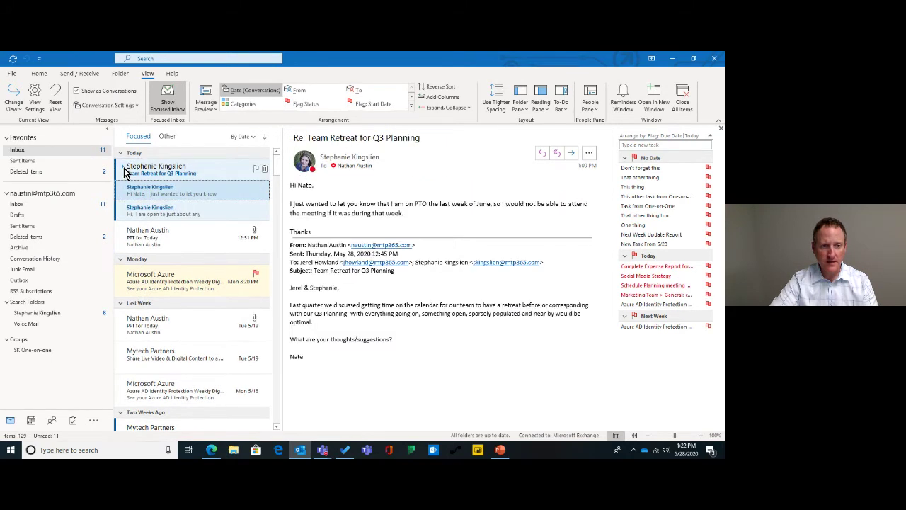
left_click(124, 167)
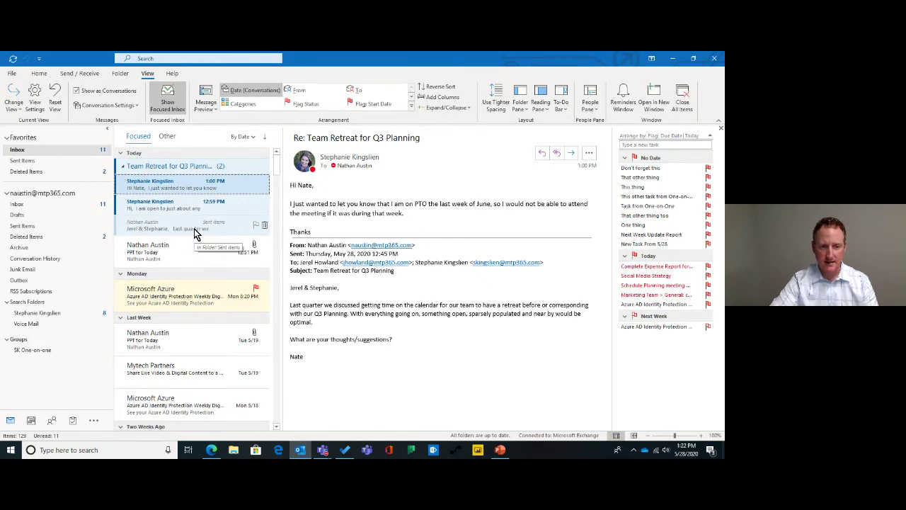
left_click(220, 234)
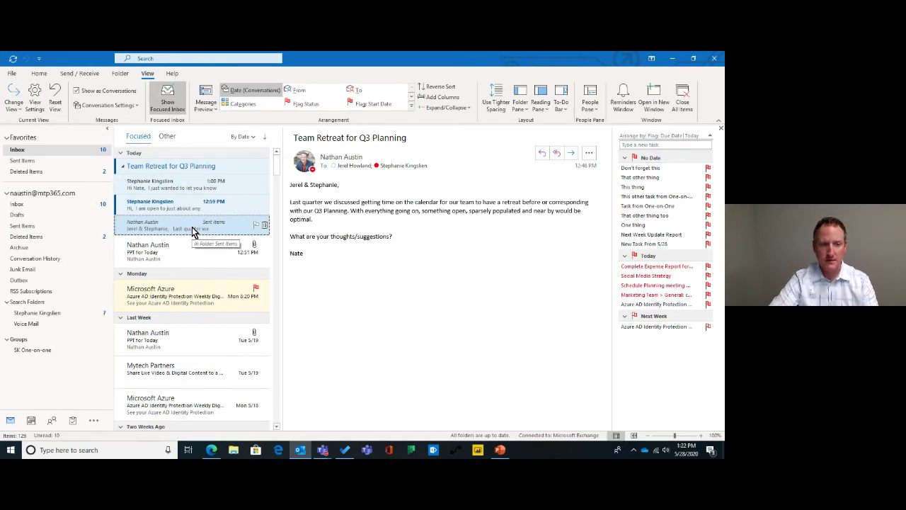
left_click(196, 210)
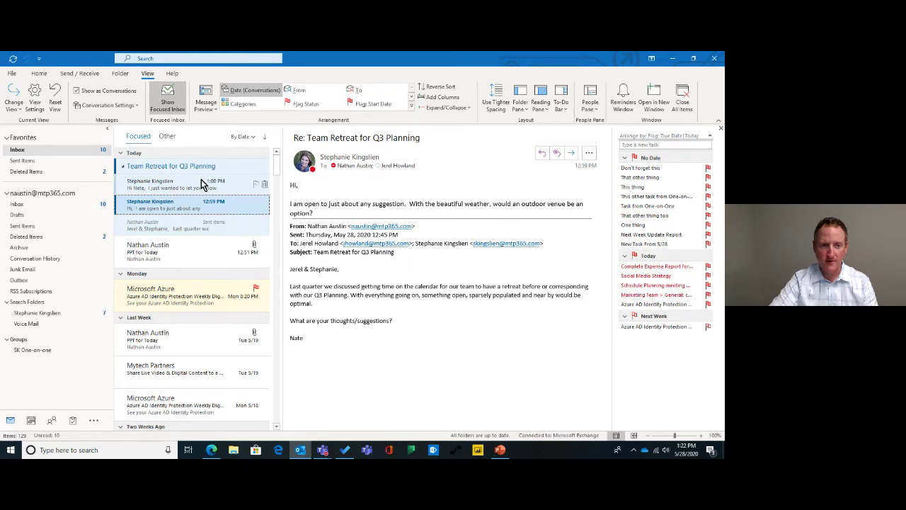
left_click(191, 183)
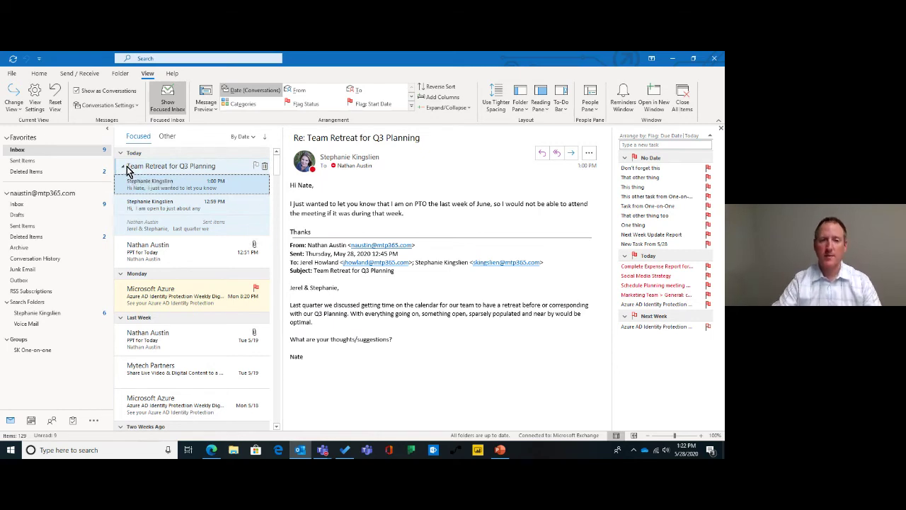
- Run Clean Up Conversation on the Team Retreat for Q3 Planning thread and dismiss the resulting message
left_click(39, 75)
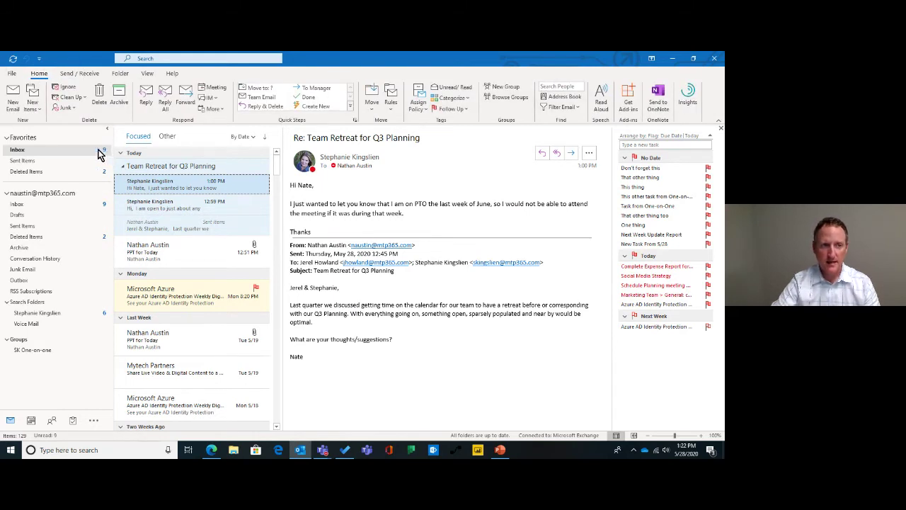
left_click(85, 97)
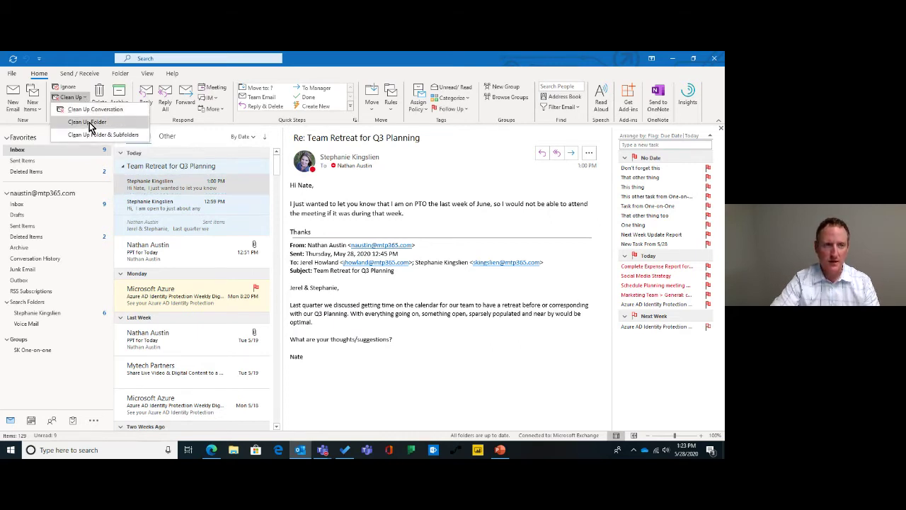
left_click(90, 113)
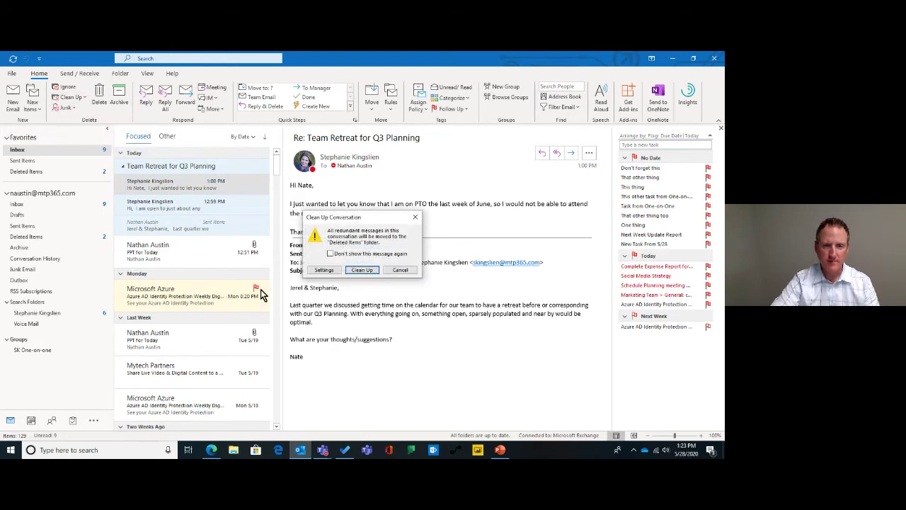
left_click(372, 254)
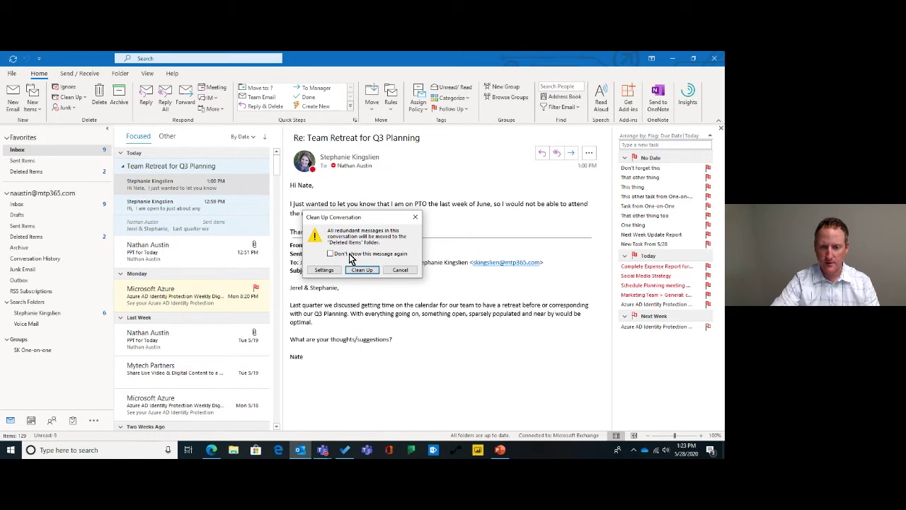
left_click(360, 269)
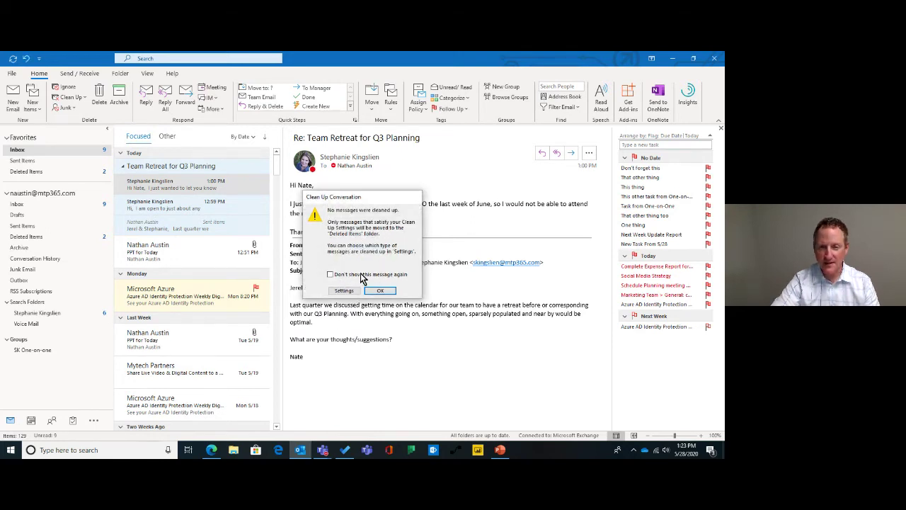
left_click(380, 290)
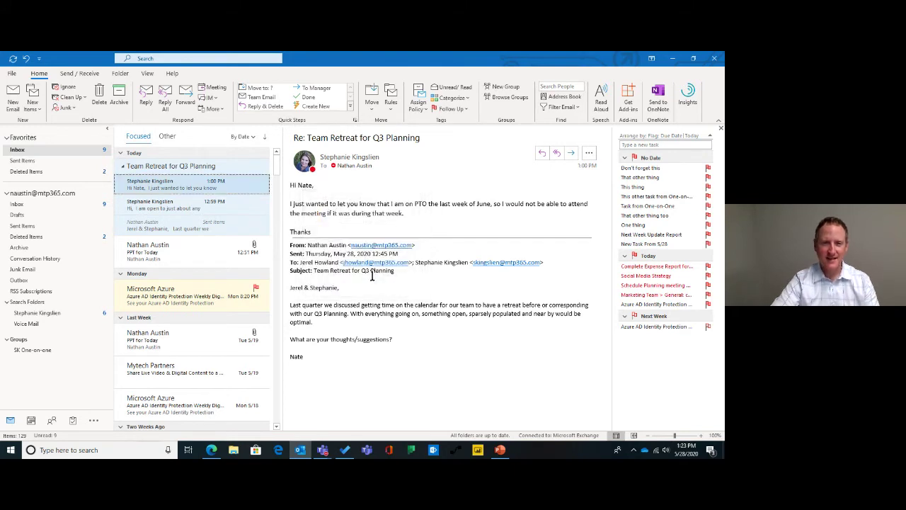
- Review the thread's replies, select the new "Replying again!" message, and rerun Clean Up Conversation on the thread
left_click(176, 211)
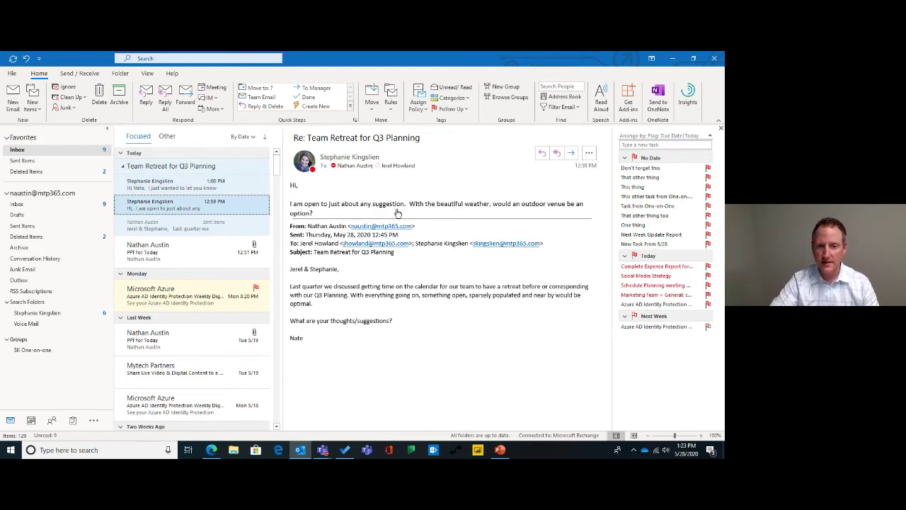
left_click(173, 186)
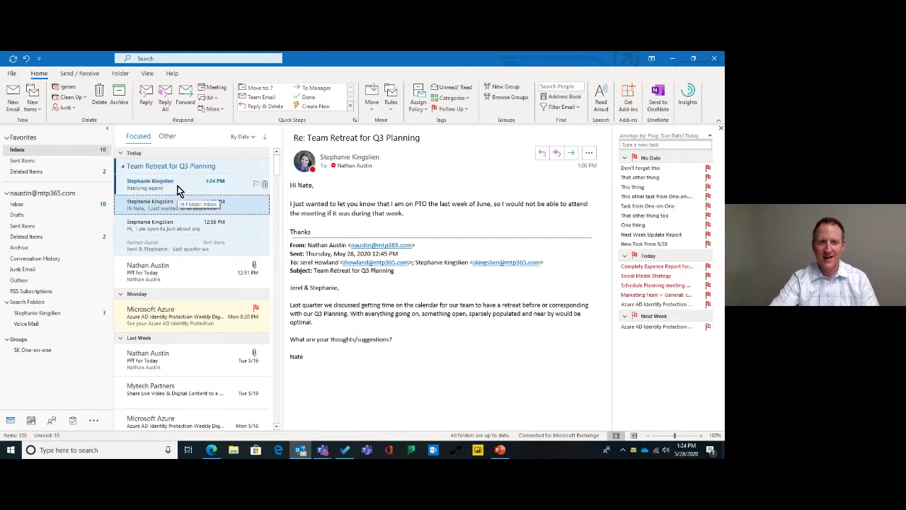
left_click(177, 188)
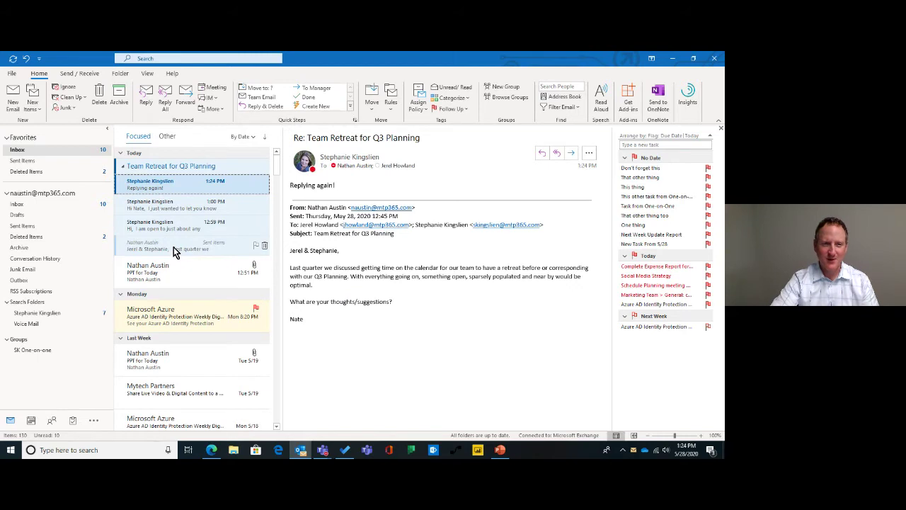
left_click(82, 102)
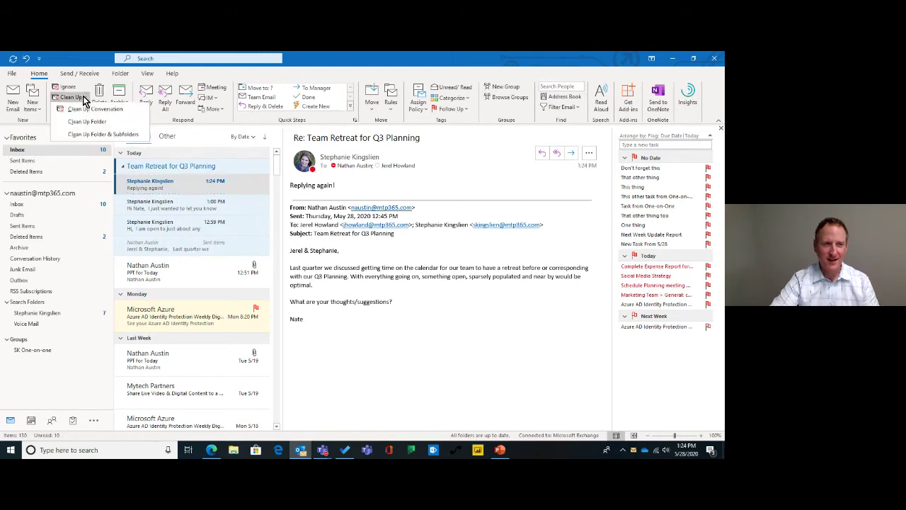
left_click(78, 108)
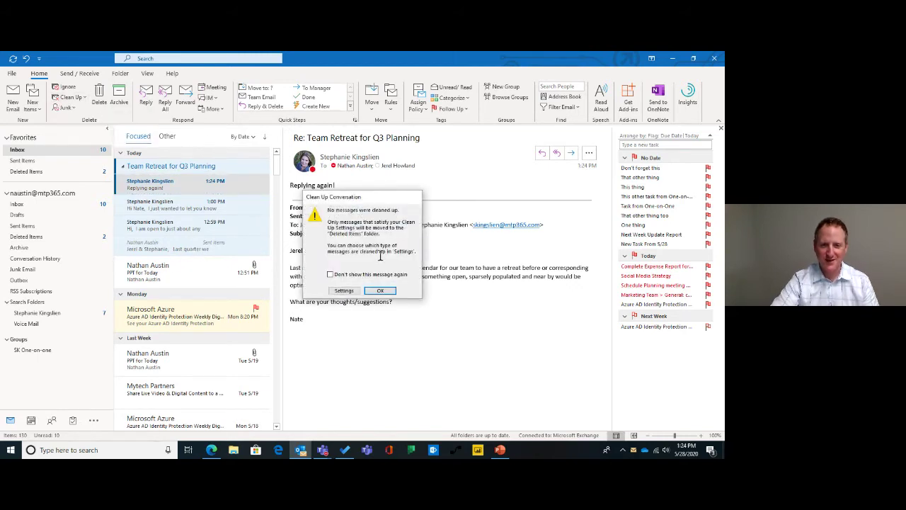
left_click(379, 293)
- Reopen the Team Retreat for Q3 Planning conversation from the inbox and compare its newest and oldest replies
left_click(191, 266)
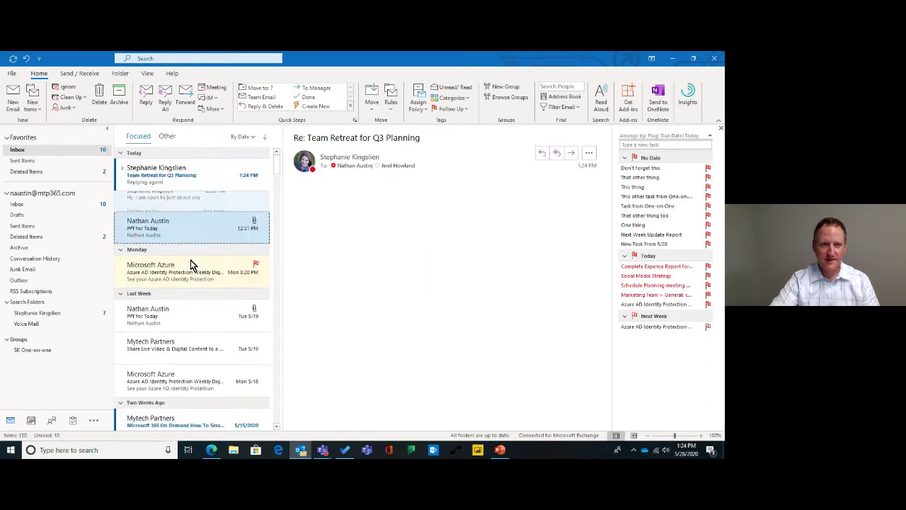
left_click(172, 186)
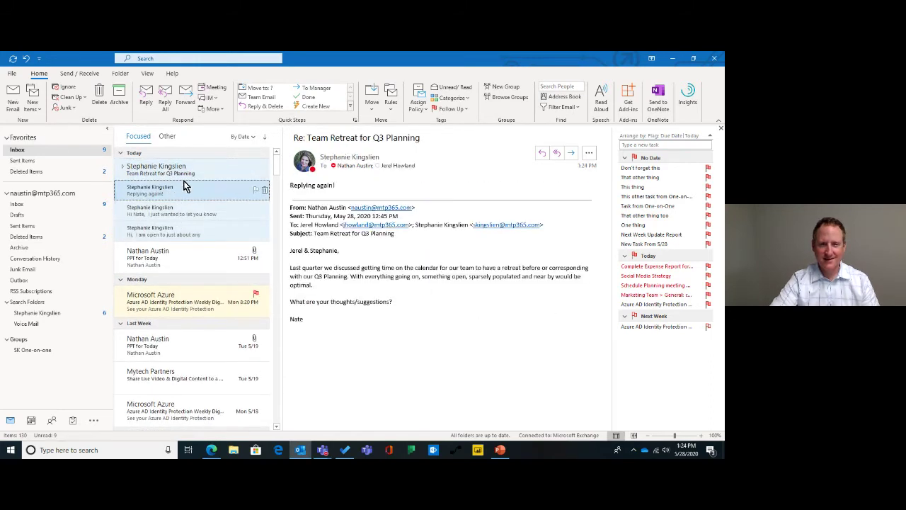
left_click(184, 194, "ctrl")
left_click(184, 194)
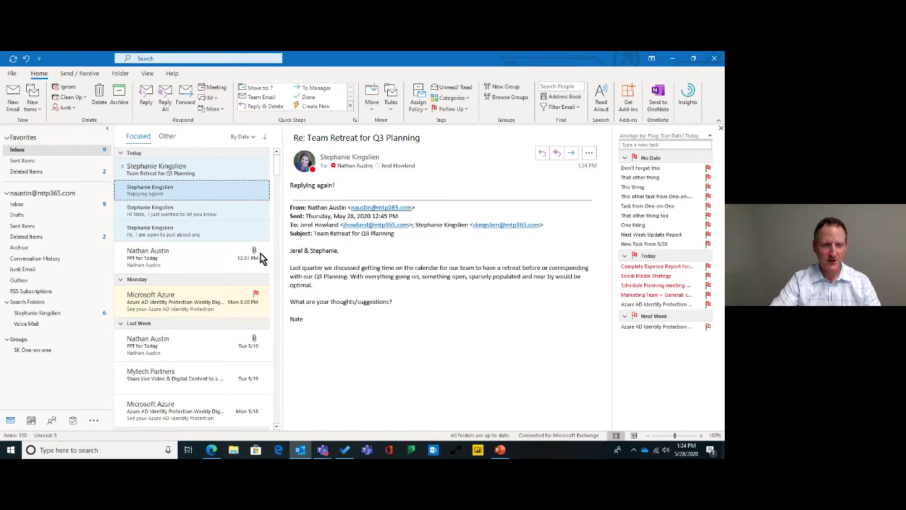
left_click(175, 230)
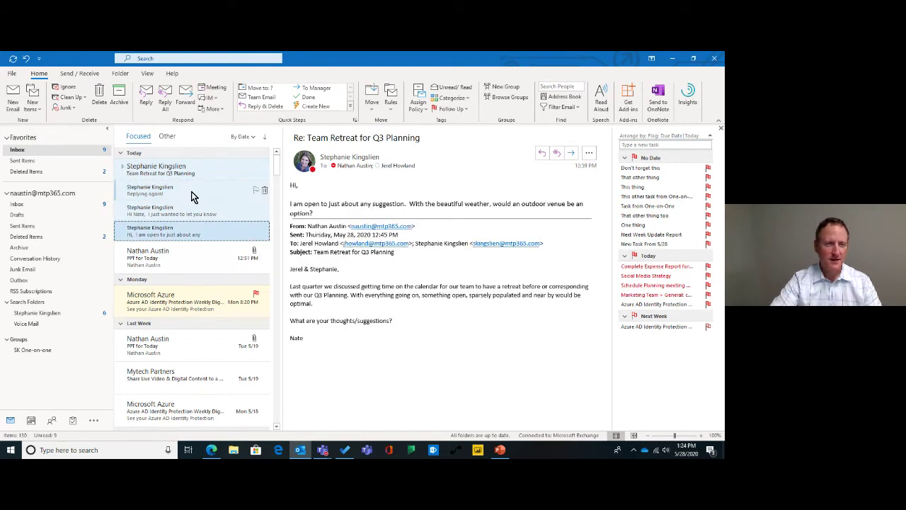
- Fully expand the Team Retreat for Q3 Planning conversation, then run Clean Up Folder & Subfolders on the Inbox and dismiss the resulting message
left_click(123, 167)
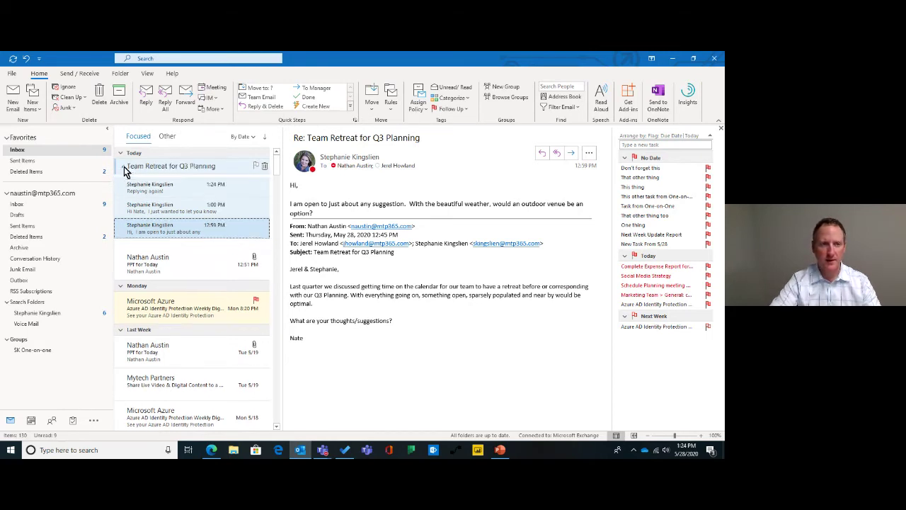
left_click(83, 98)
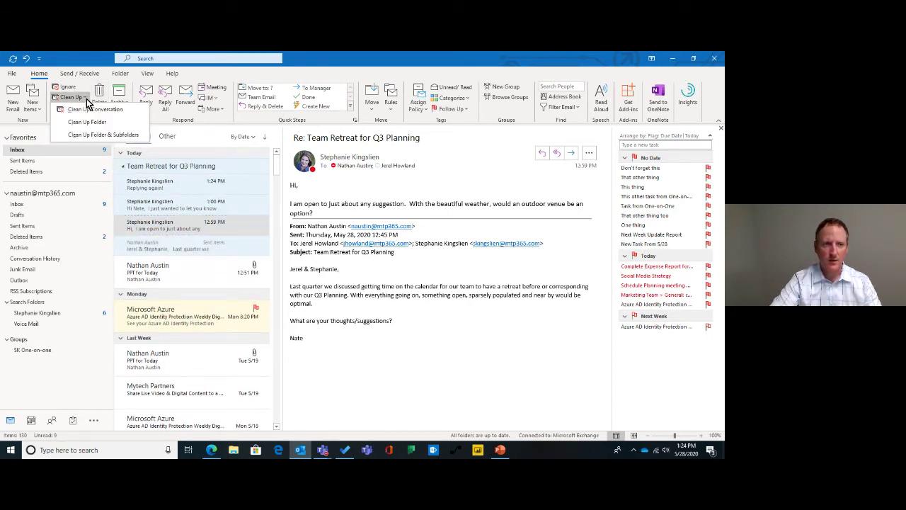
left_click(102, 136)
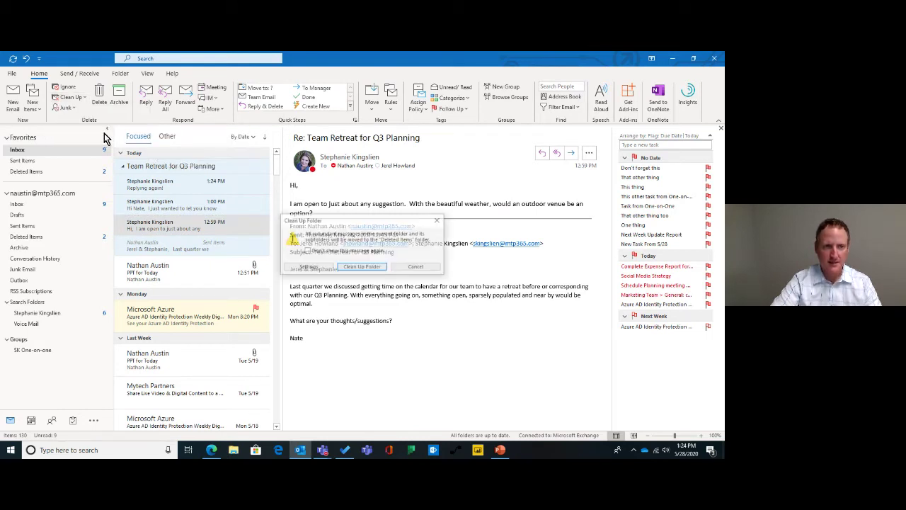
left_click(367, 269)
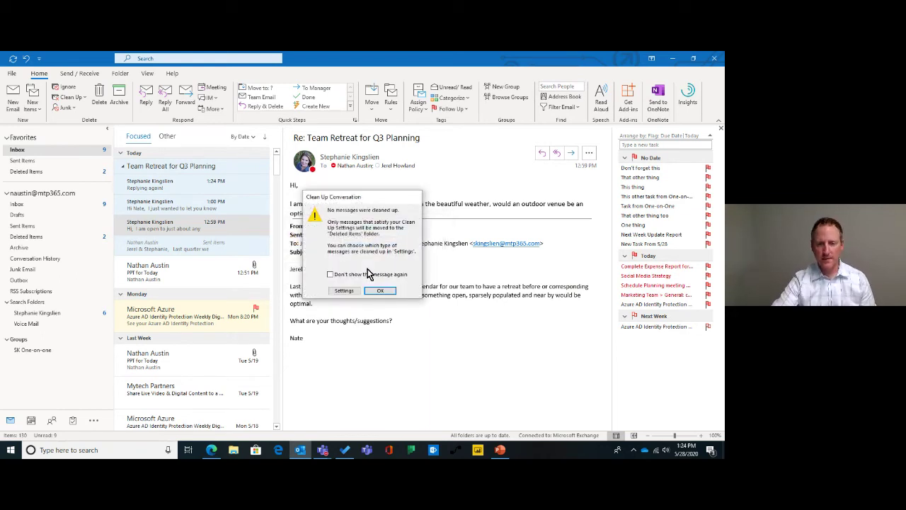
left_click(376, 292)
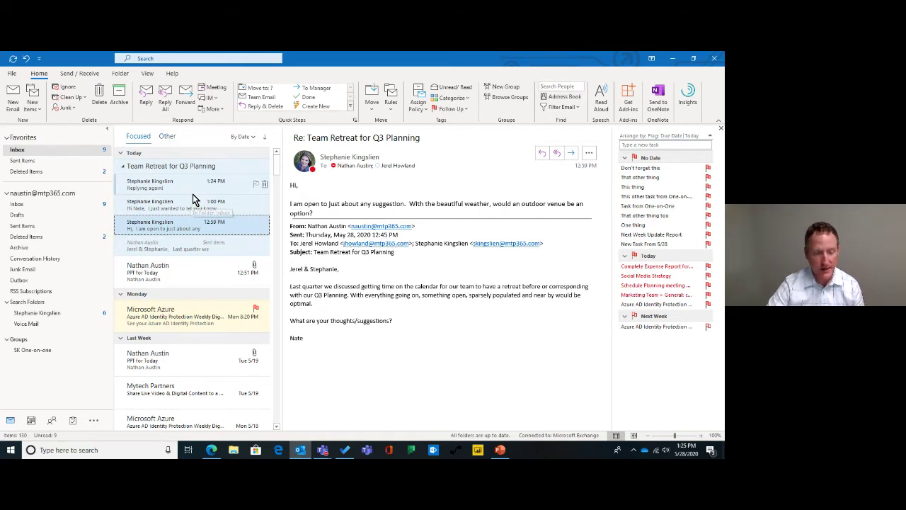
- Compare the messages sorted into the Other and Focused views of the inbox, ending on Focused
left_click(168, 138)
left_click(139, 137)
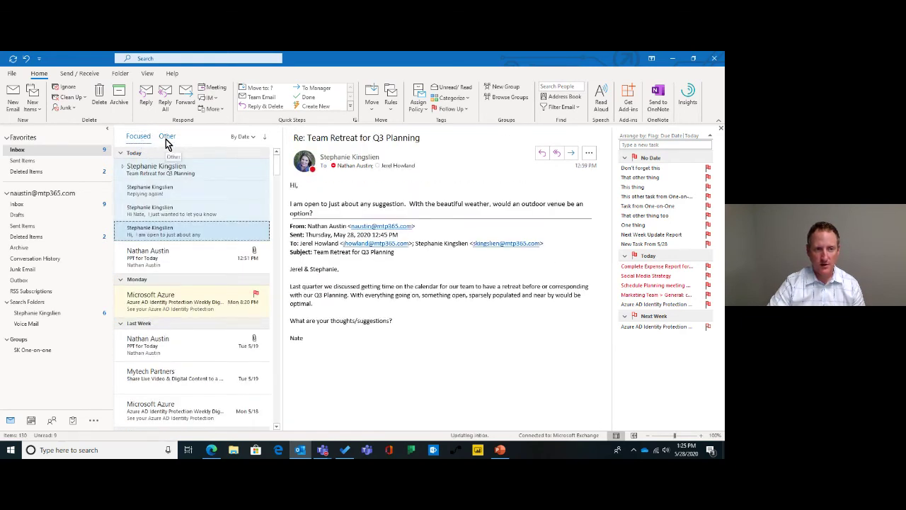
left_click(168, 138)
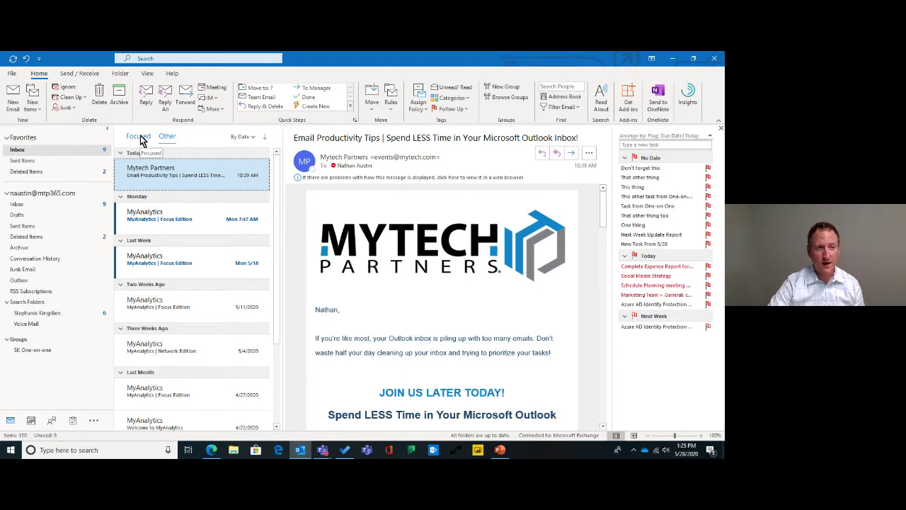
left_click(139, 138)
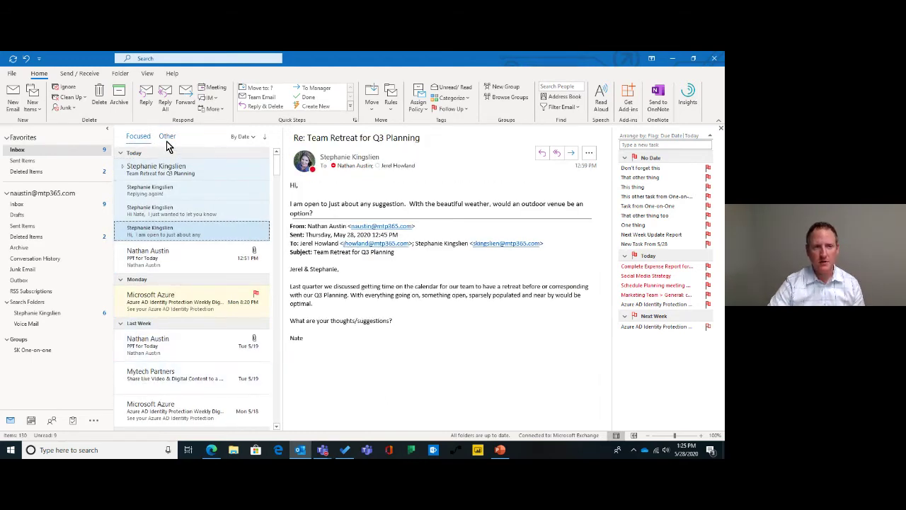
- Always move messages from Microsoft Azure to Other, using Monday's Azure AD Identity Protection Weekly Digest email
right_click(180, 298)
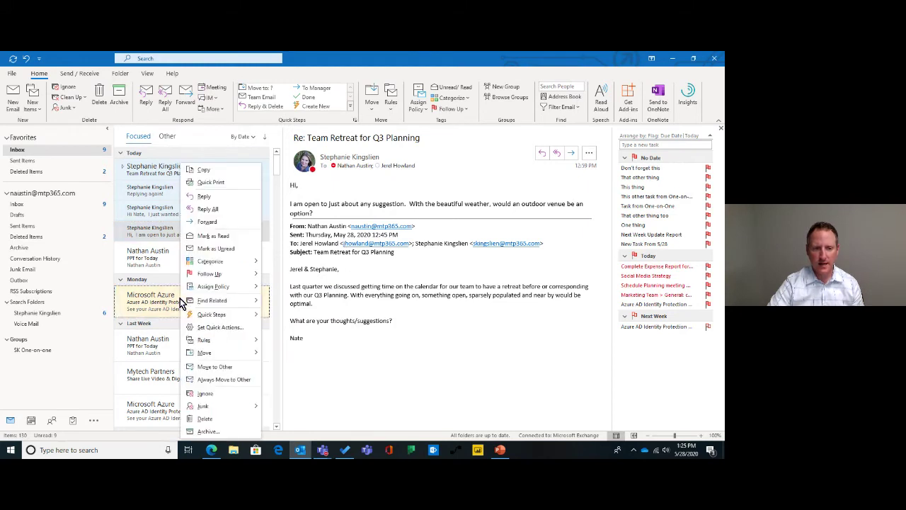
left_click(241, 385)
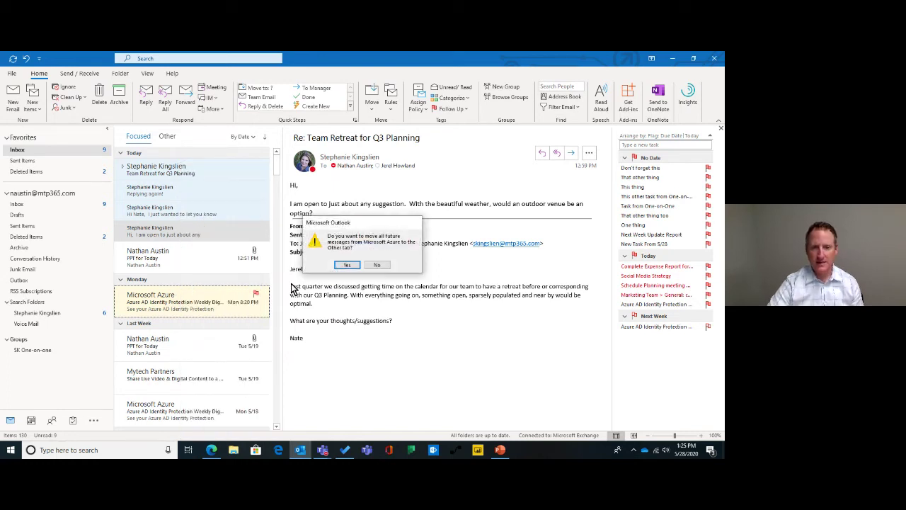
left_click(347, 265)
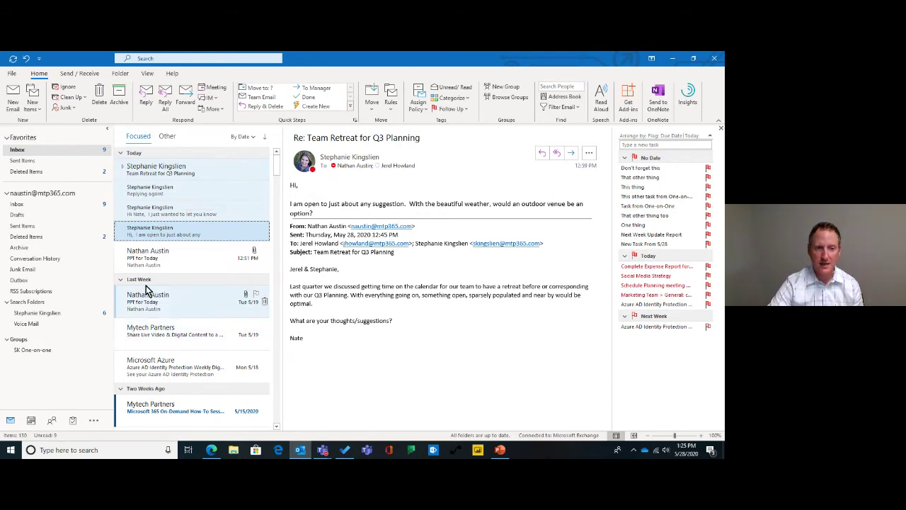
- Always move messages from Mytech Partners in the Other inbox to Focused, and return to the Focused messages
left_click(168, 138)
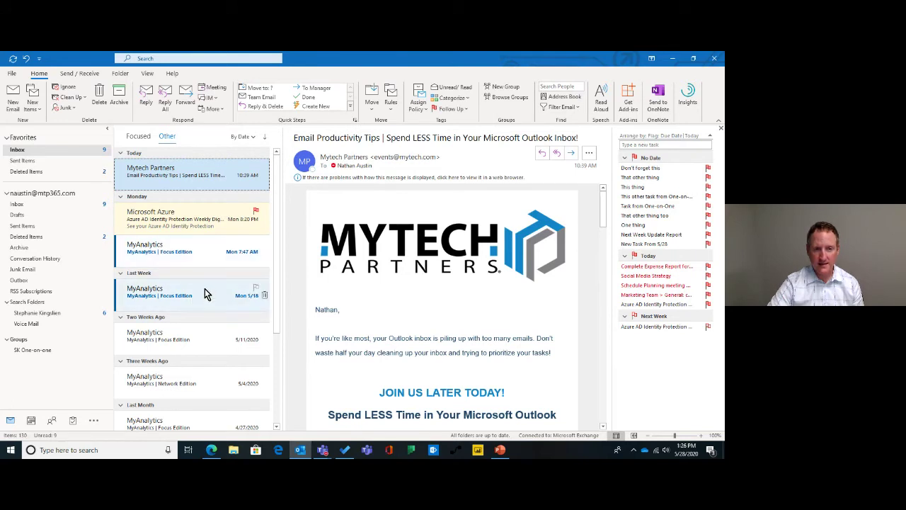
right_click(216, 175)
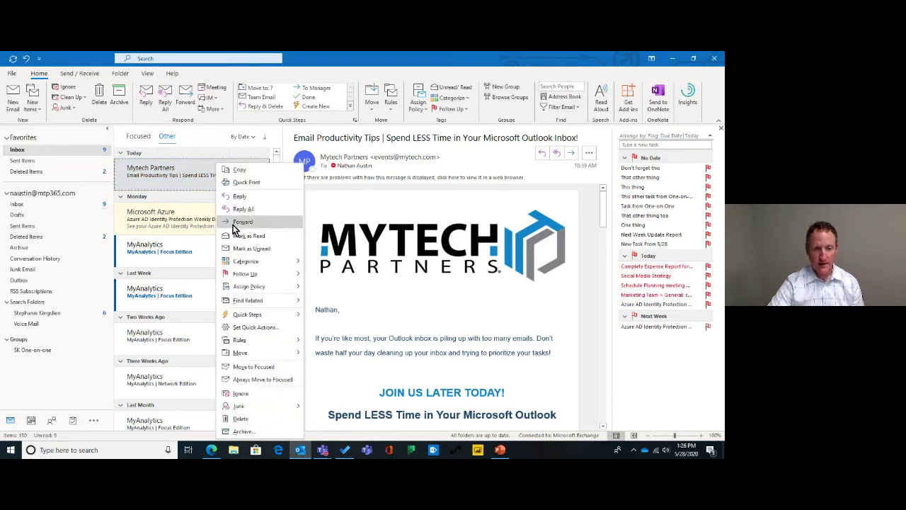
left_click(295, 380)
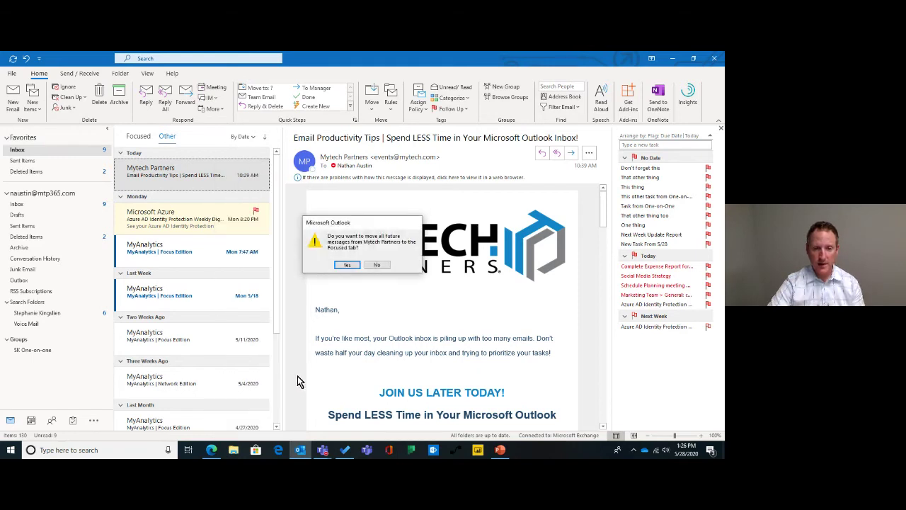
left_click(346, 266)
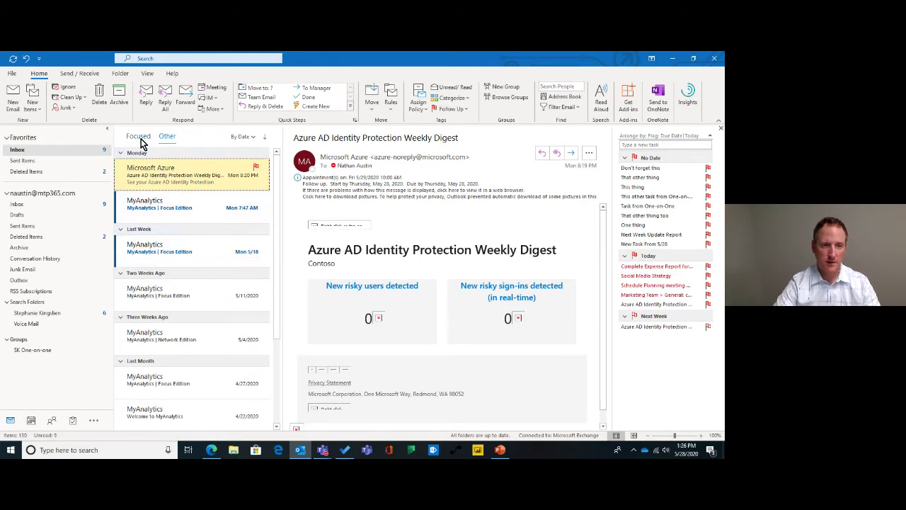
left_click(139, 137)
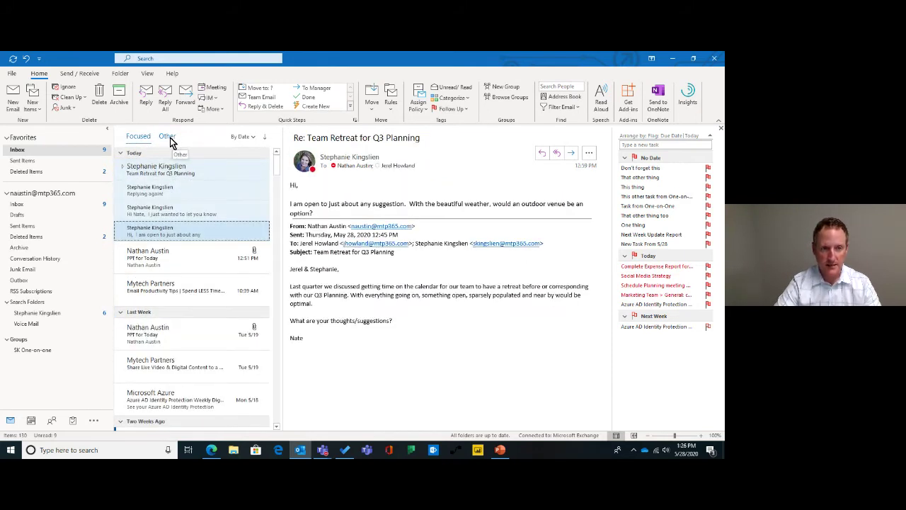
- Turn off Focused Inbox to show all messages in one list, and turn it back on
left_click(147, 74)
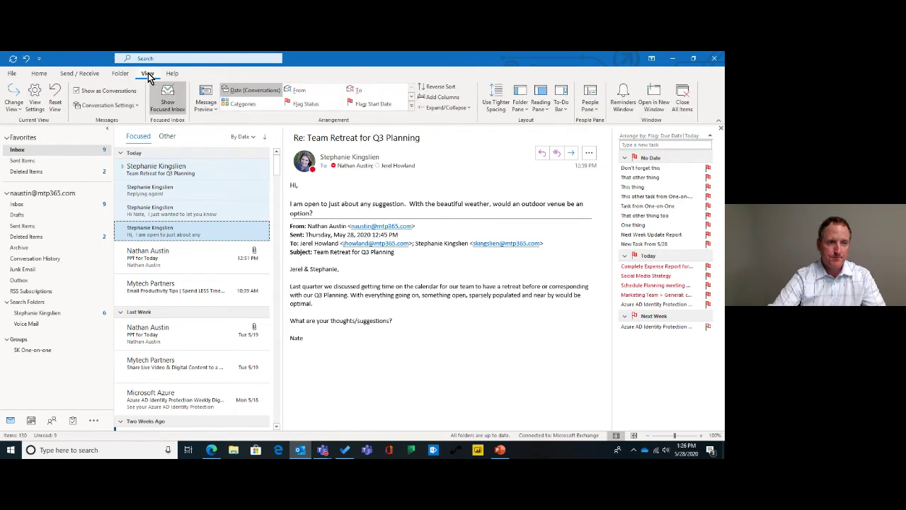
left_click(182, 104)
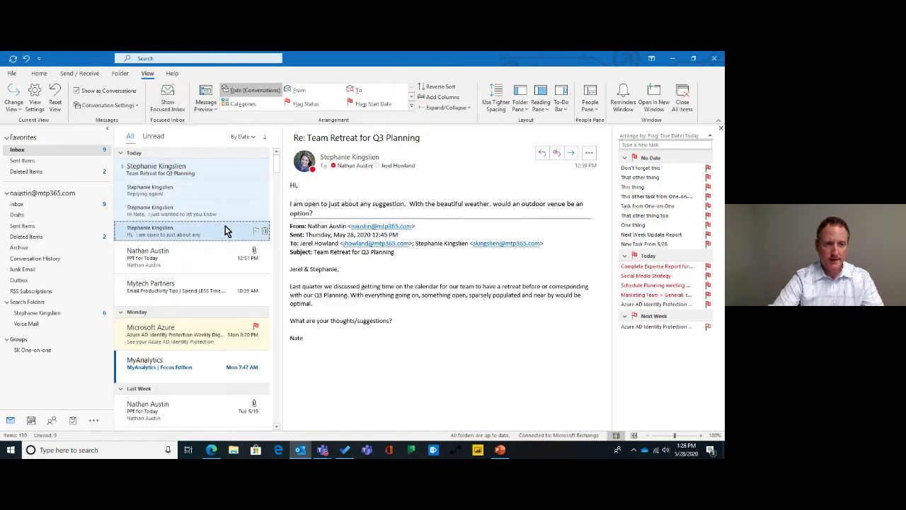
left_click(173, 111)
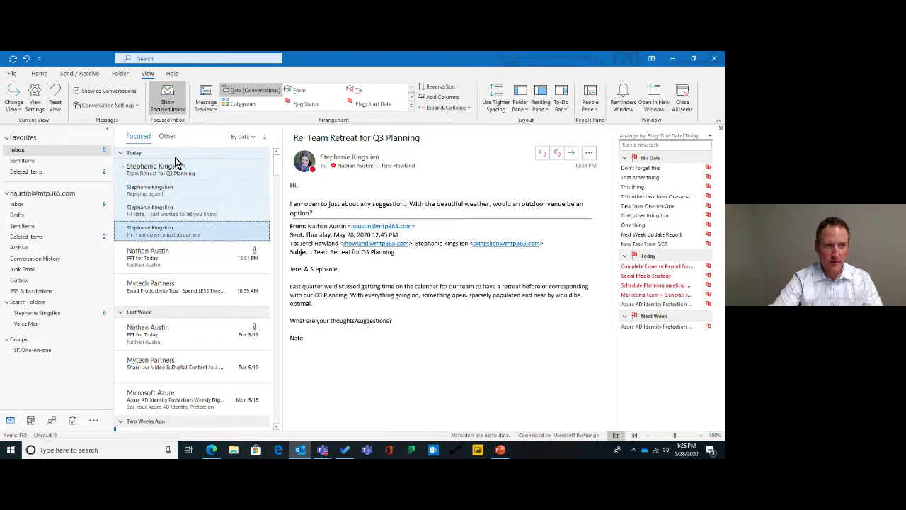
- Switch to Outlook on the web in the browser, dismiss the open message options, and compare its Other and Focused inboxes
left_click(213, 451)
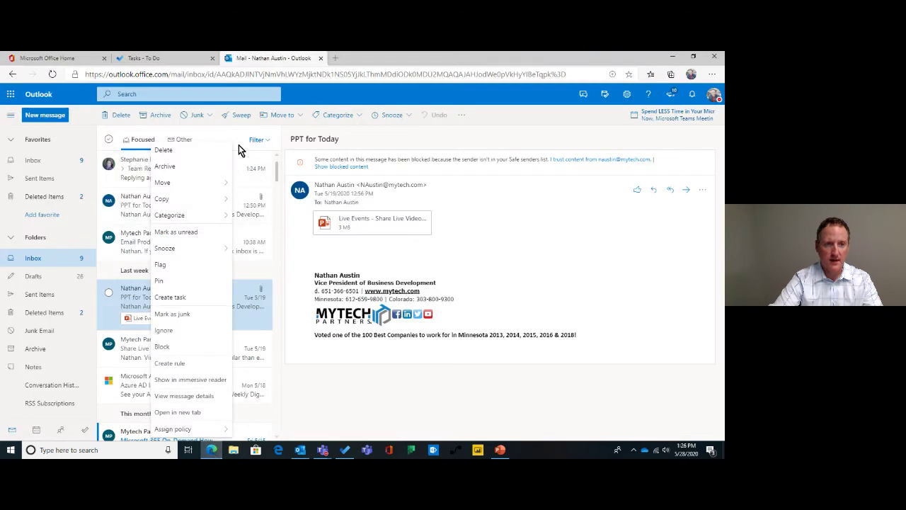
left_click(509, 126)
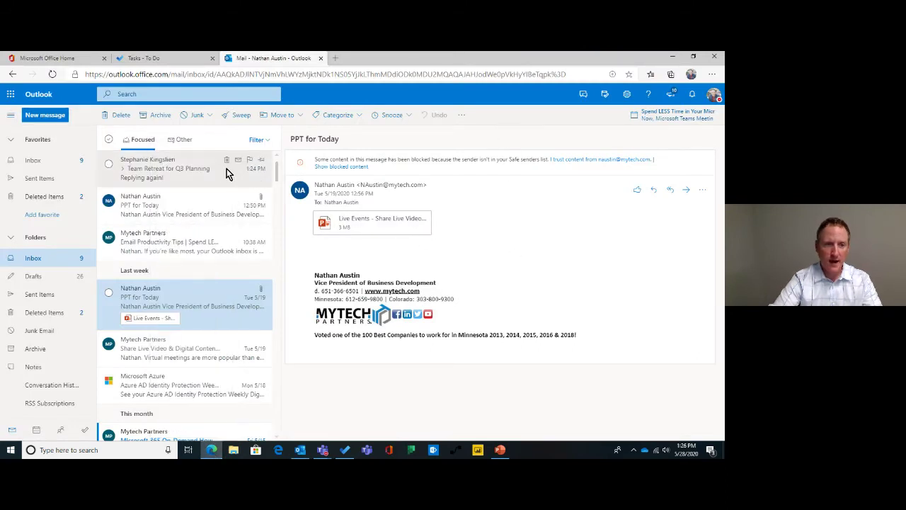
left_click(169, 146)
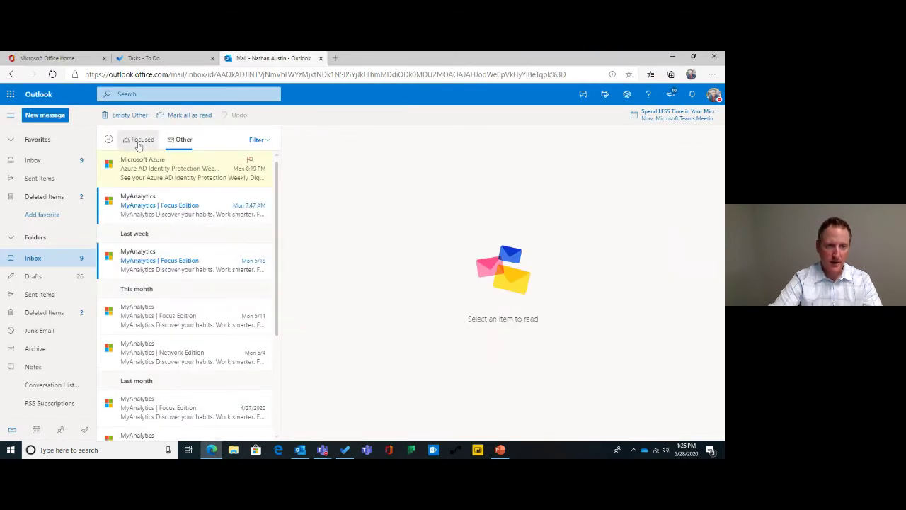
left_click(138, 144)
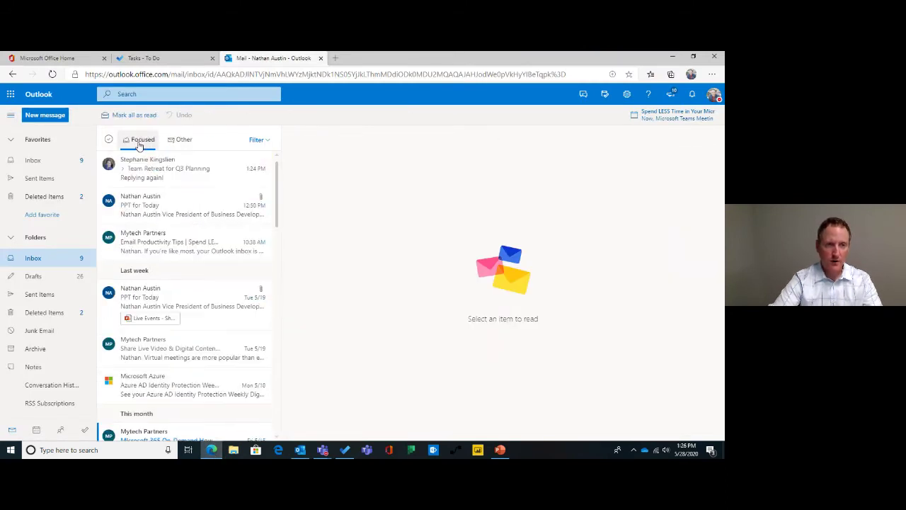
- Show the move options for today's PPT for Today message, including Always move to Other inbox, and close them without choosing one
right_click(173, 214)
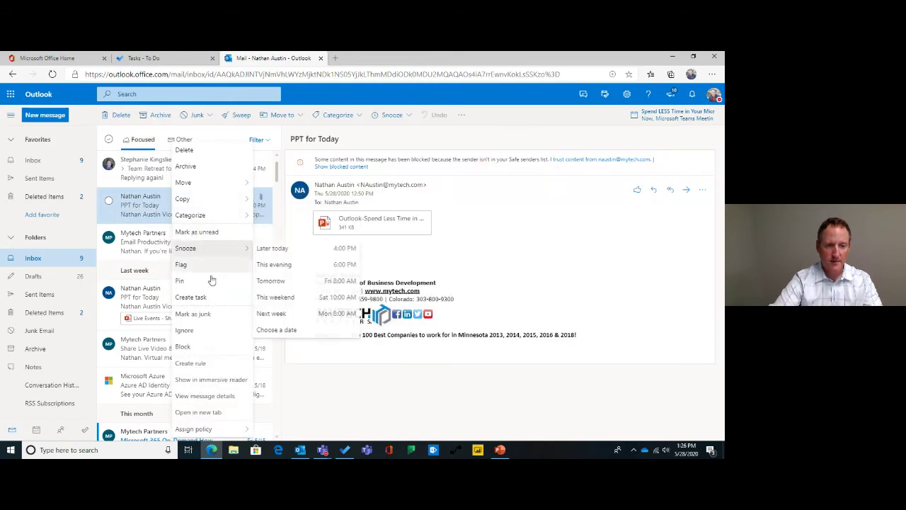
mouse_move(213, 186)
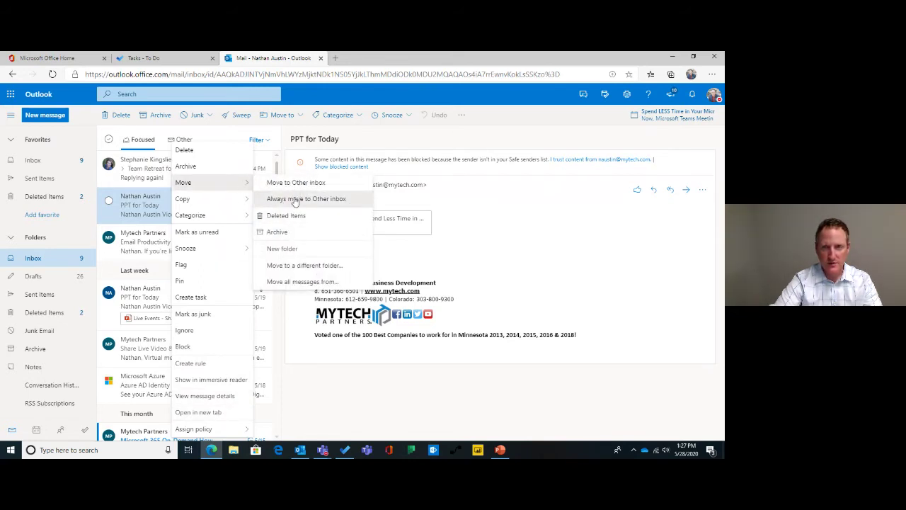
left_click(532, 104)
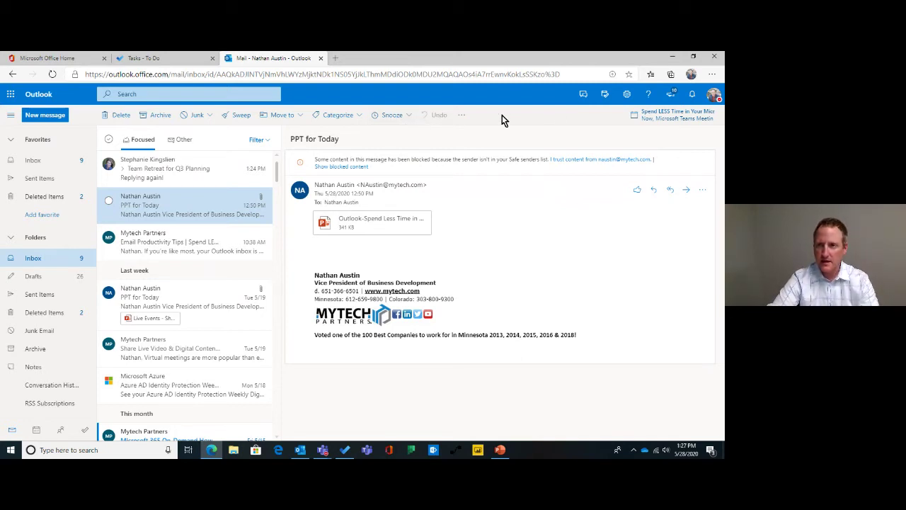
- Open the Outlook web quick settings, turn Focused Inbox off, and turn it back on
left_click(627, 95)
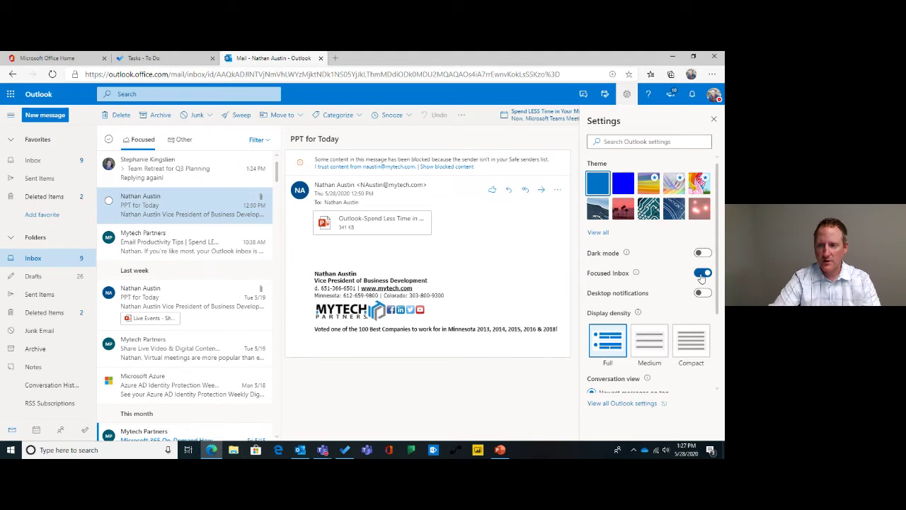
left_click(702, 274)
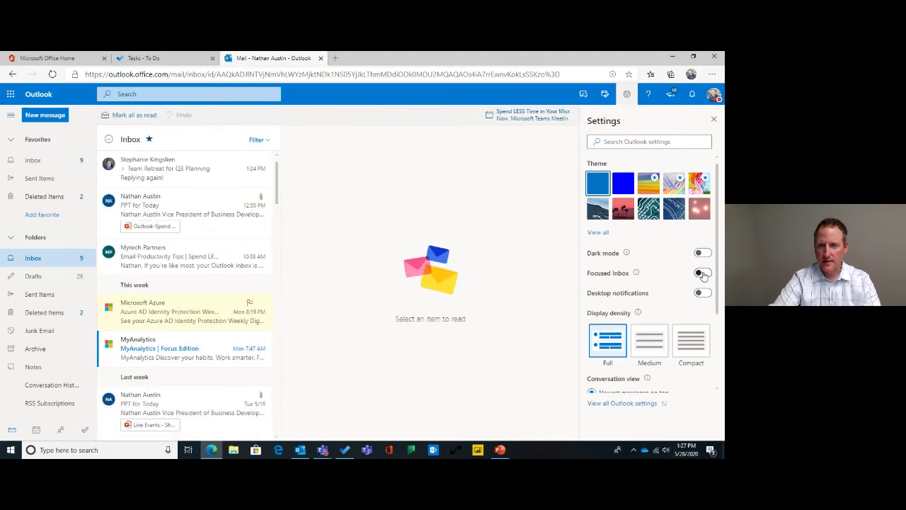
key("ctrl")
left_click(701, 275)
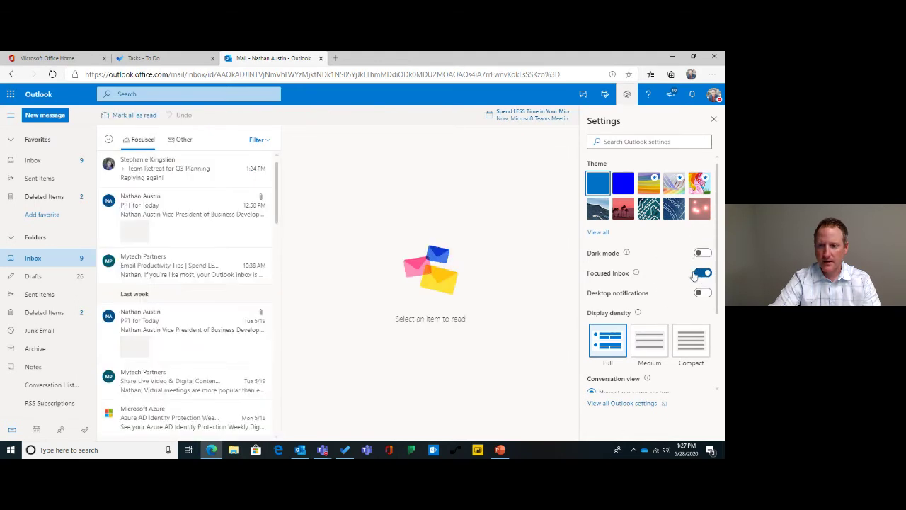
- Examine the conversation view options and the full mail Layout settings, including message organization and deleted items, and close the settings
scroll(669, 266, "down", 3)
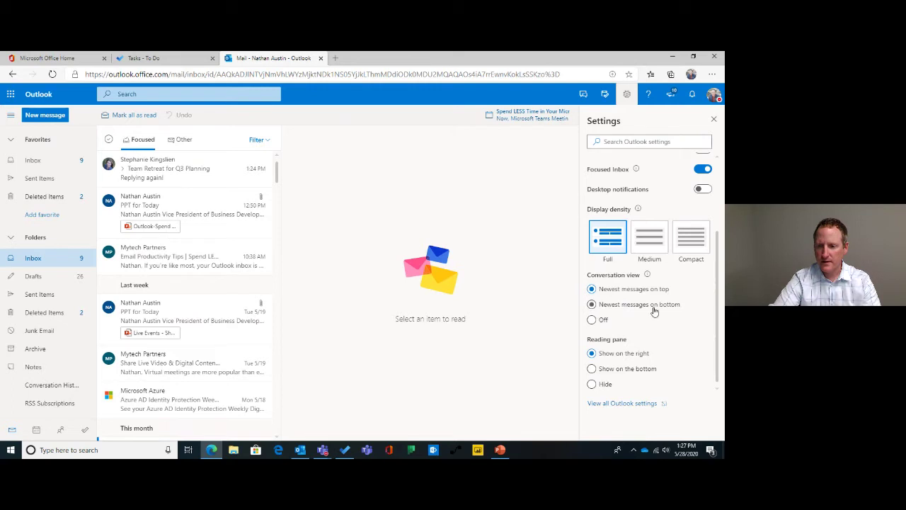
left_click(629, 408)
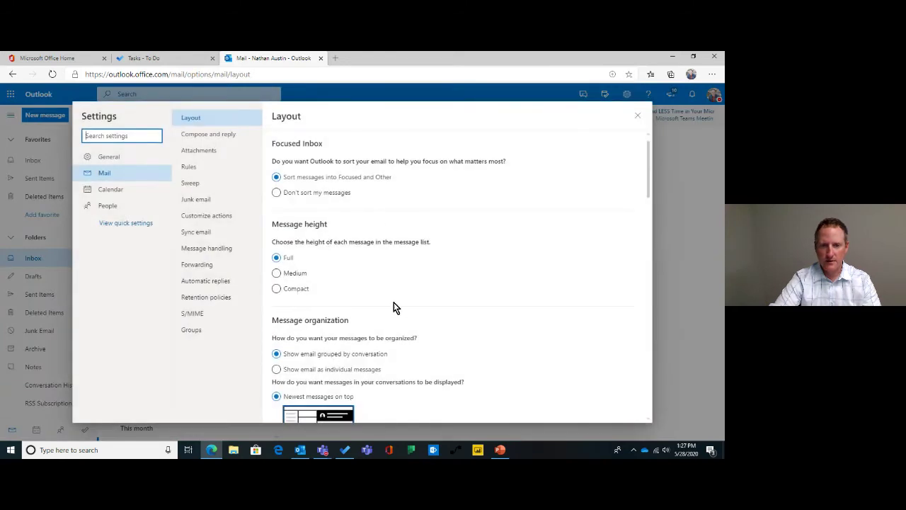
scroll(340, 297, "down", 4)
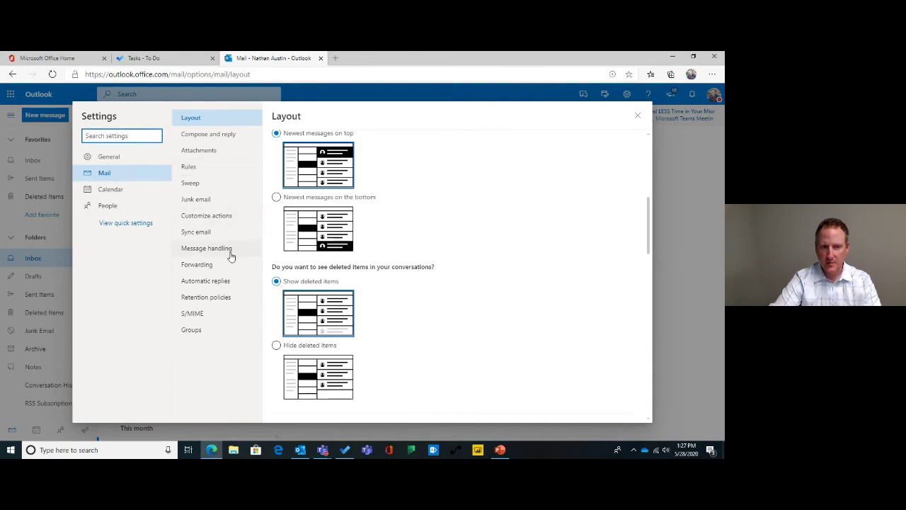
left_click(637, 117)
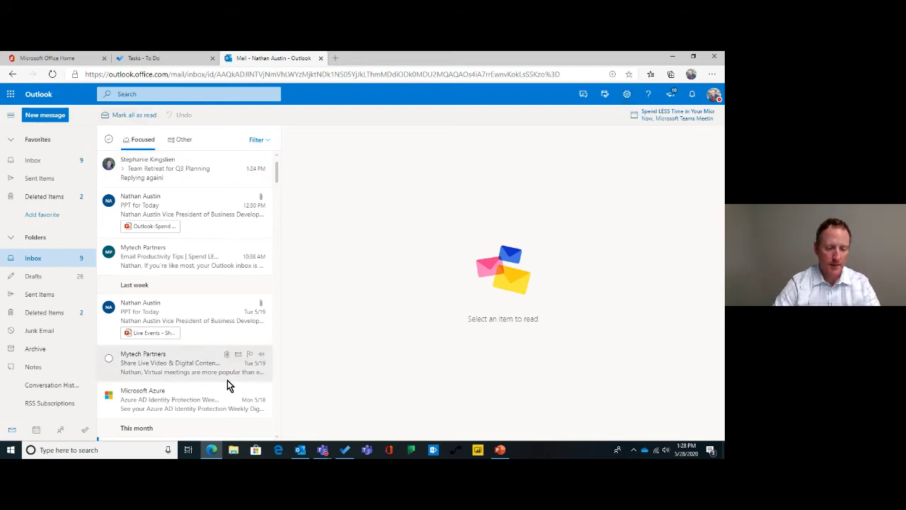
- Switch to desktop Outlook, ignore the whole Team Retreat for Q3 Planning conversation, and accept both confirmations
left_click(300, 450)
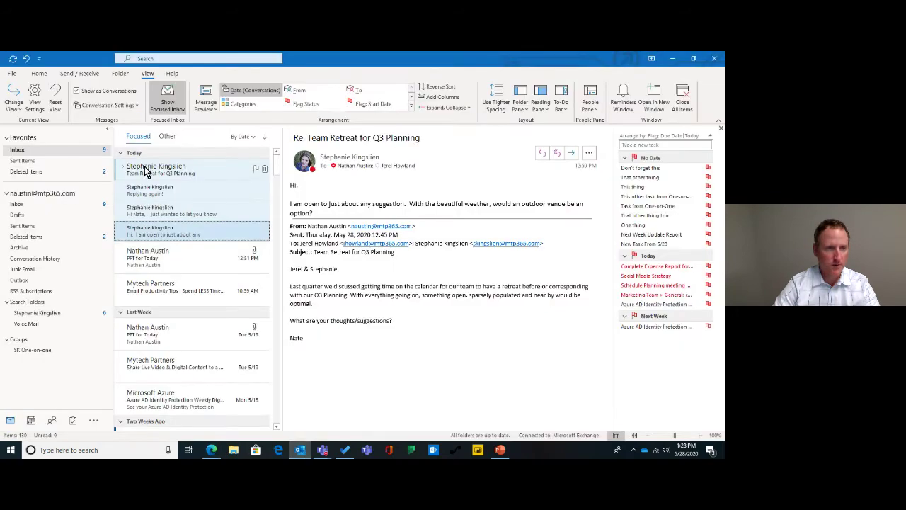
left_click(38, 74)
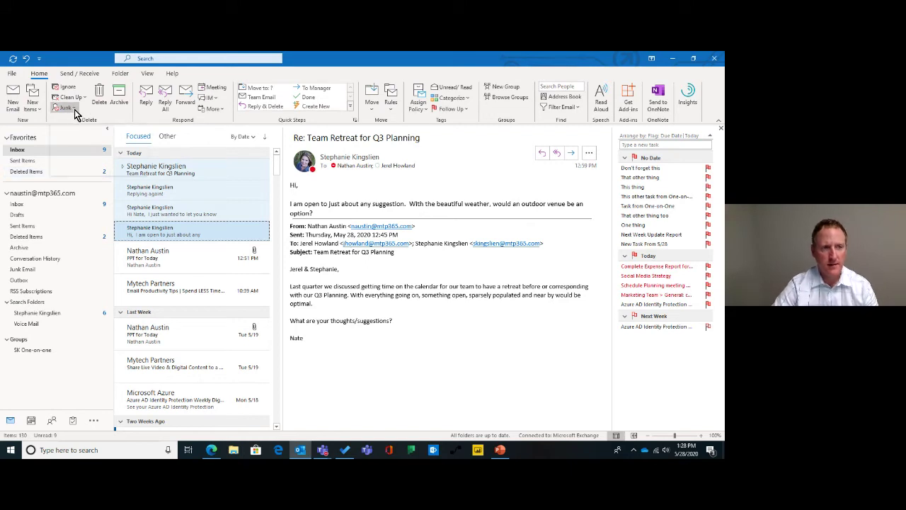
left_click(161, 170)
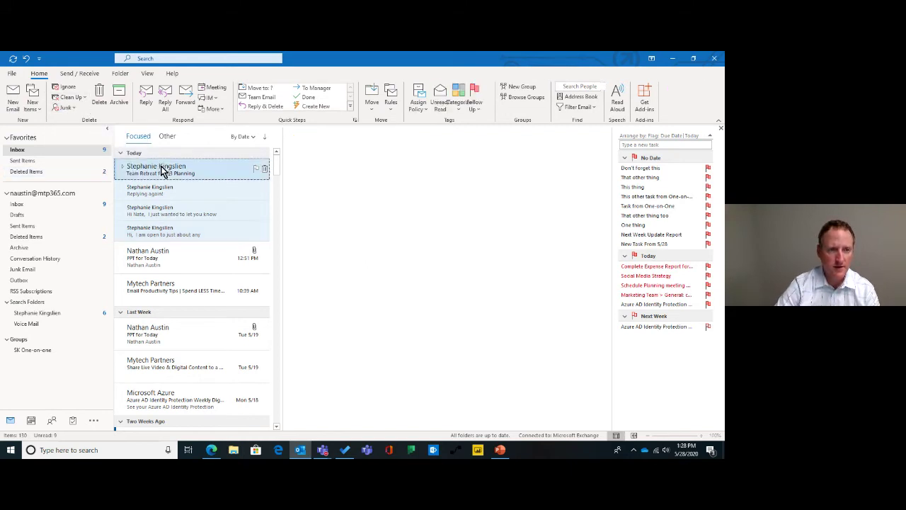
left_click(74, 89)
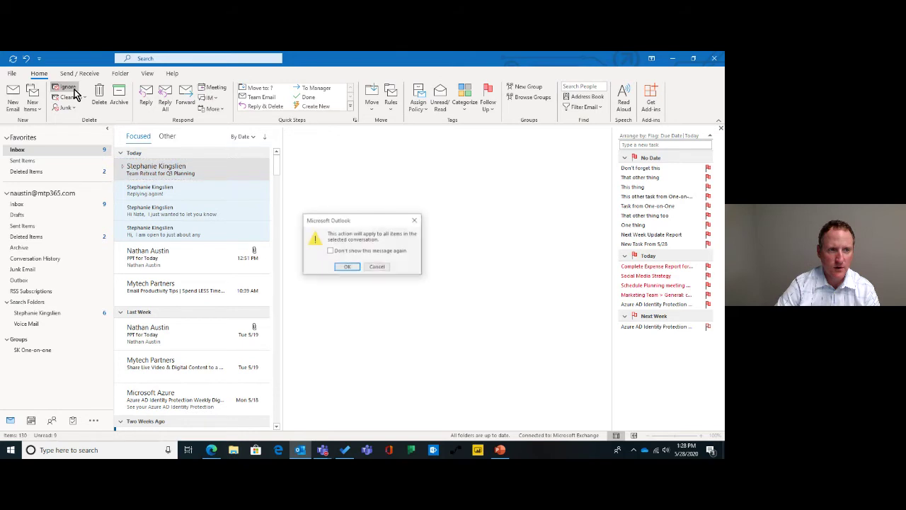
left_click(346, 268)
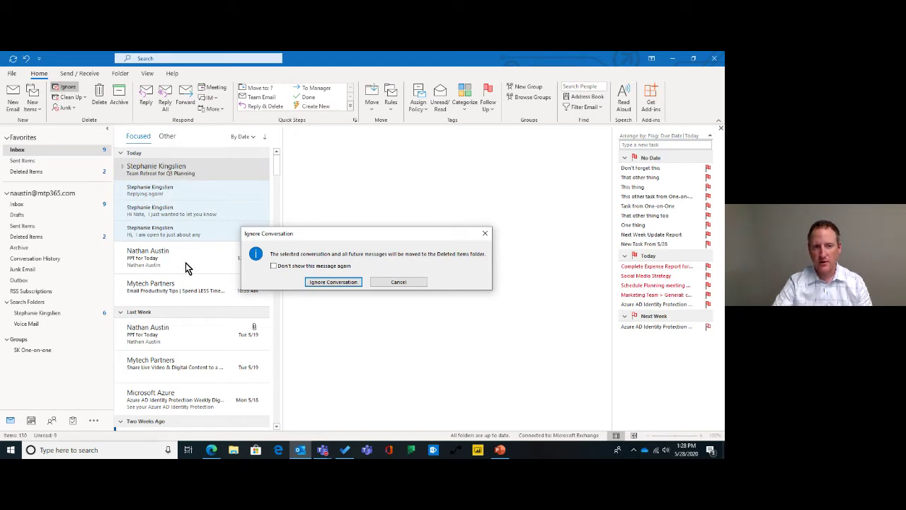
left_click(332, 282)
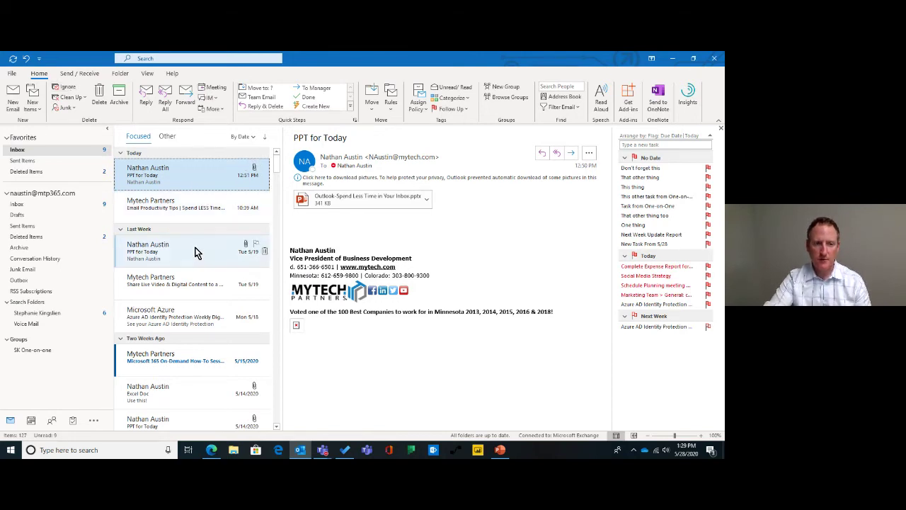
- Block the sender of last week's Azure AD Identity Protection Weekly Digest message as junk and dismiss the notice
left_click(189, 319)
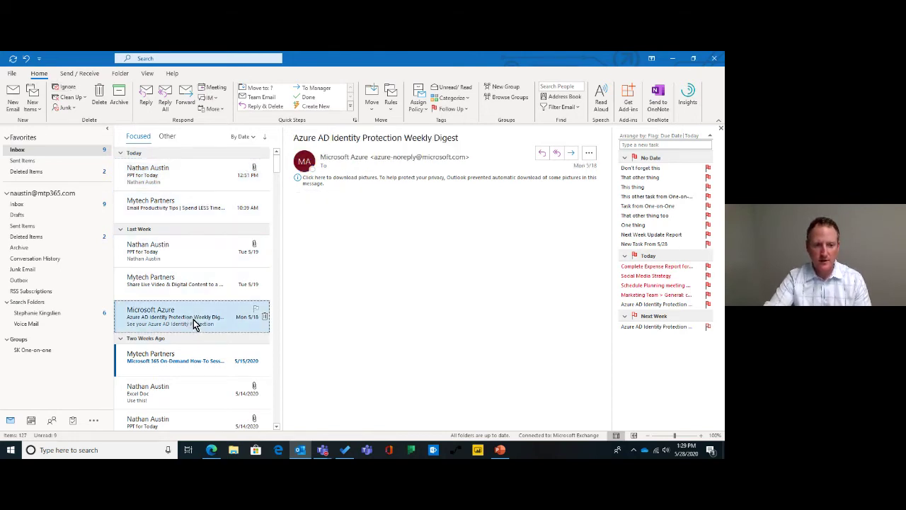
right_click(202, 317)
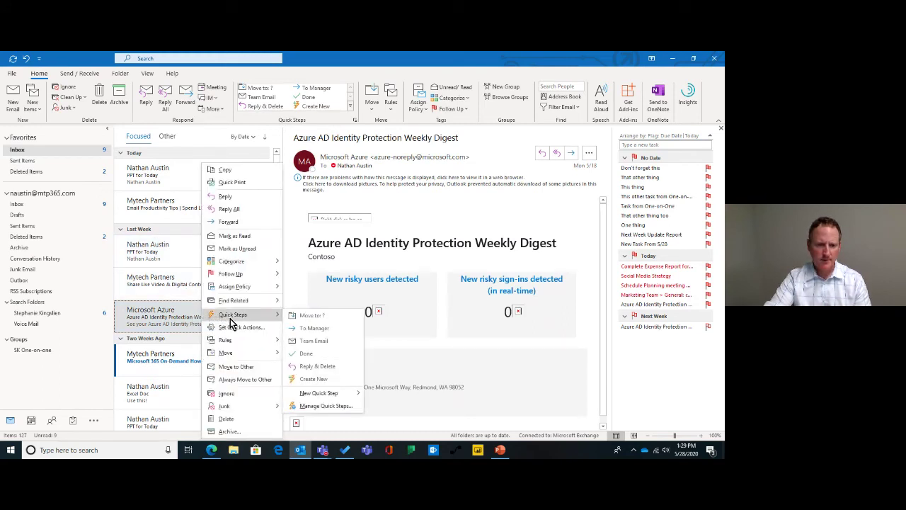
left_click(242, 393)
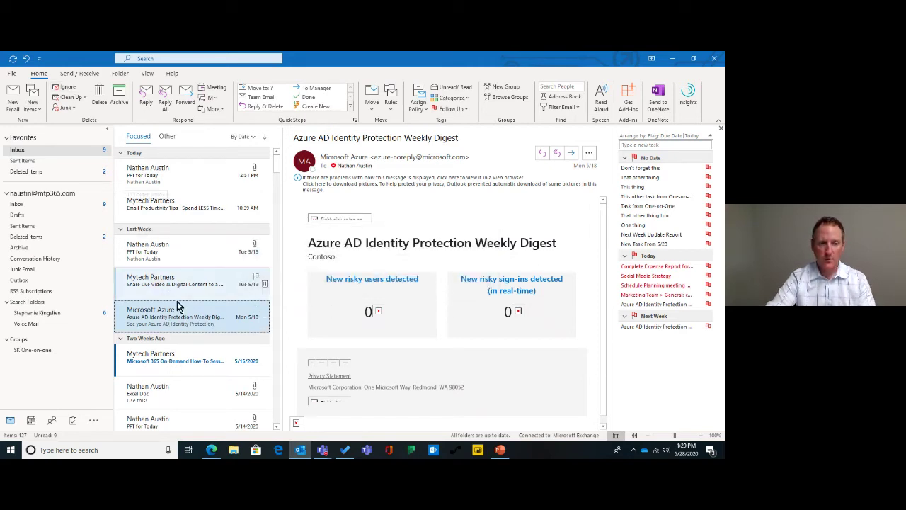
right_click(195, 321)
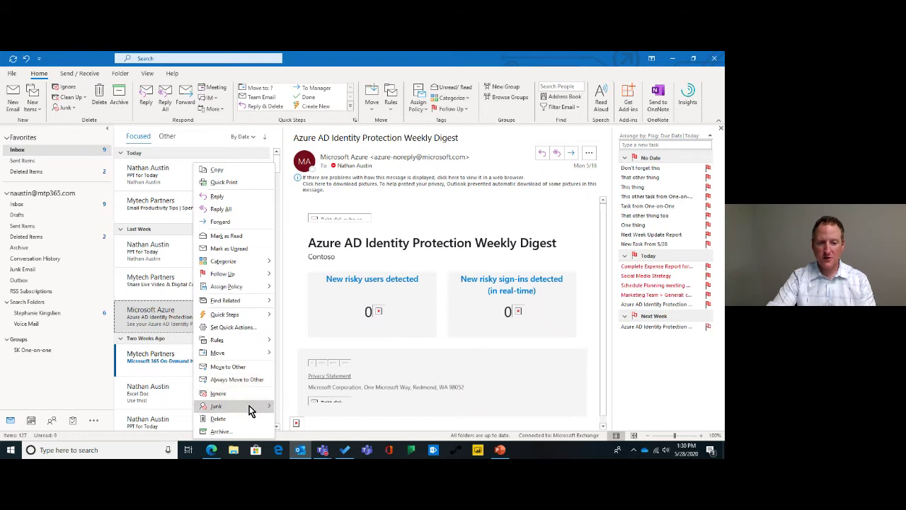
mouse_move(250, 408)
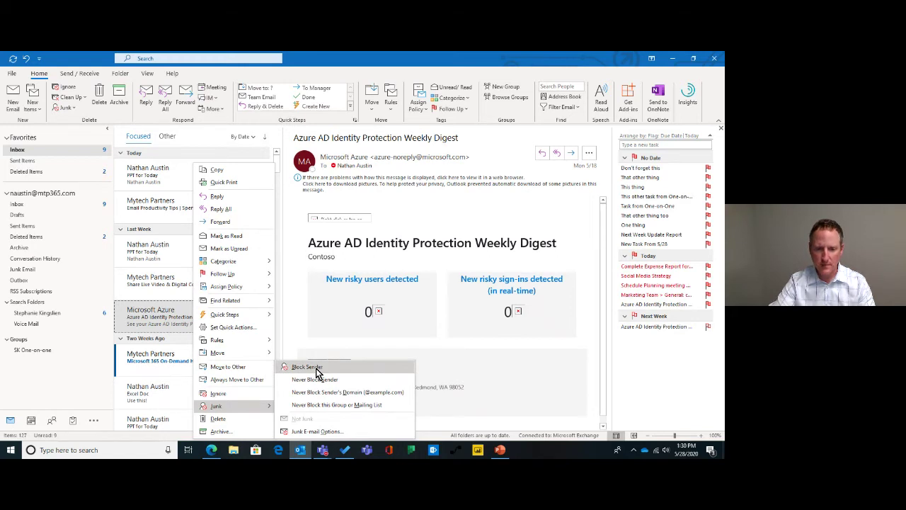
left_click(316, 371)
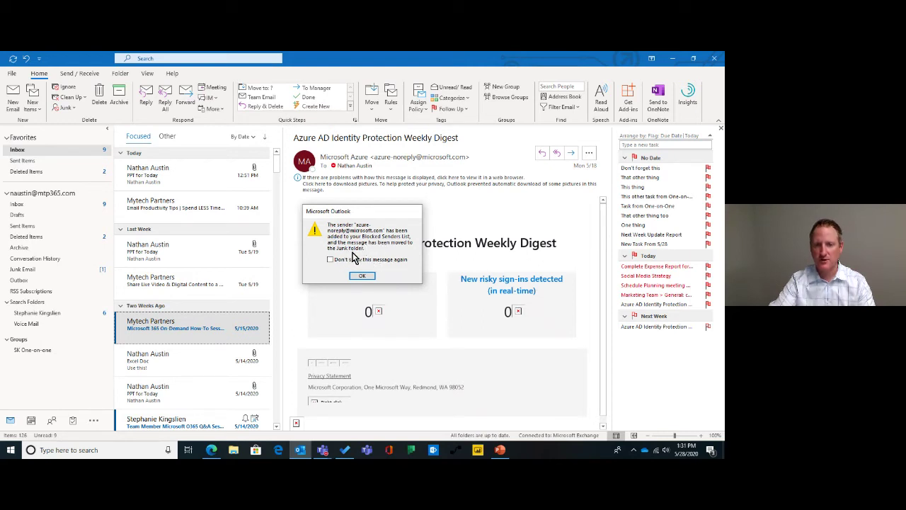
left_click(362, 277)
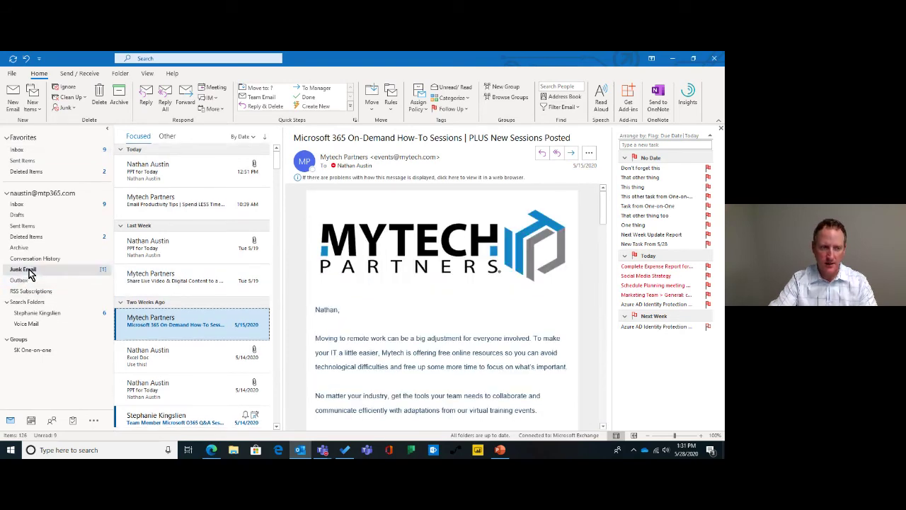
- View the Azure digest in the Junk Email folder, show its message options without choosing one, and return to the Inbox
left_click(29, 271)
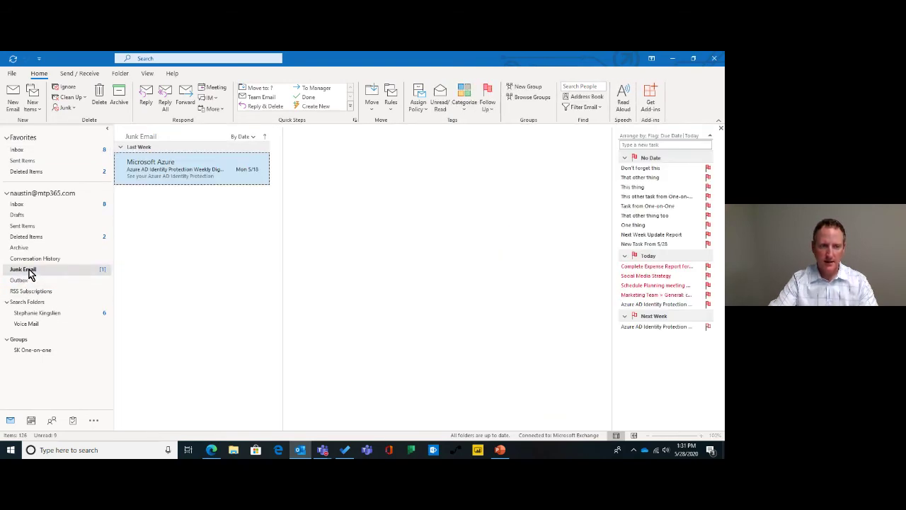
right_click(185, 171)
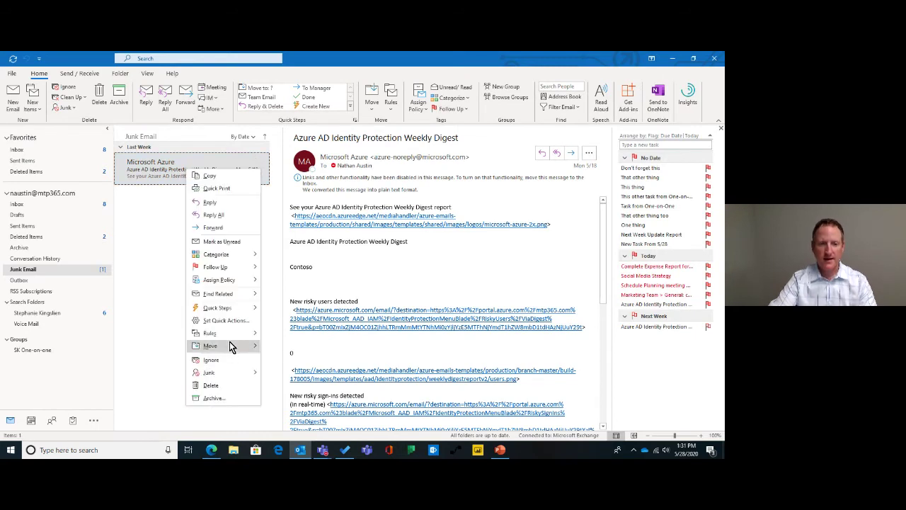
mouse_move(242, 373)
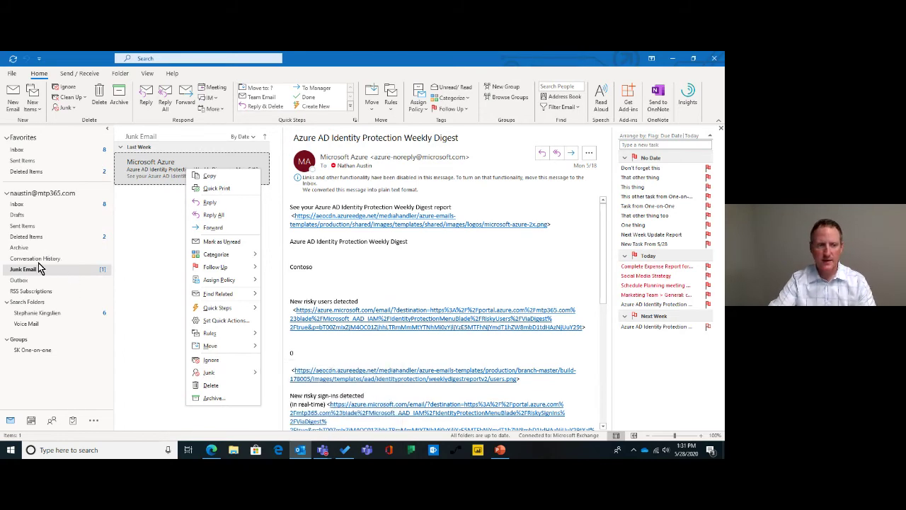
left_click(22, 205)
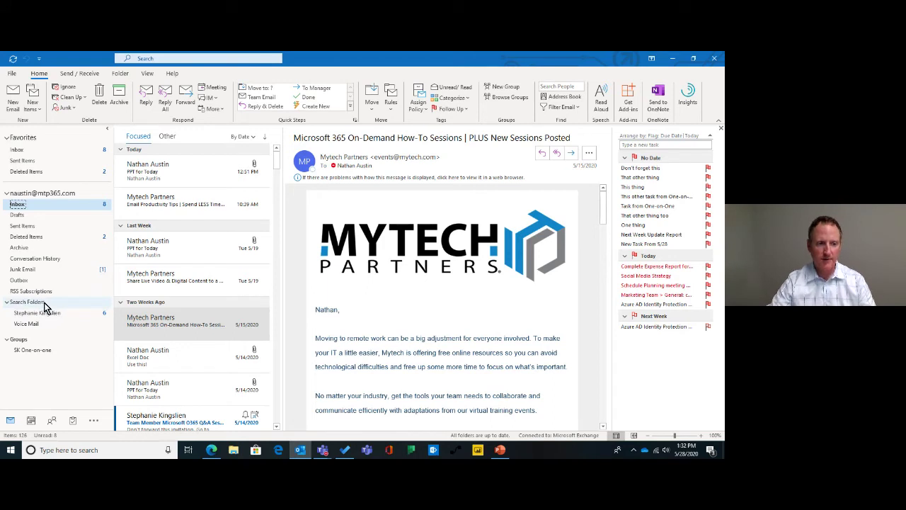
- Review the available search folder types, create an Unread mail search folder, and open it
right_click(44, 303)
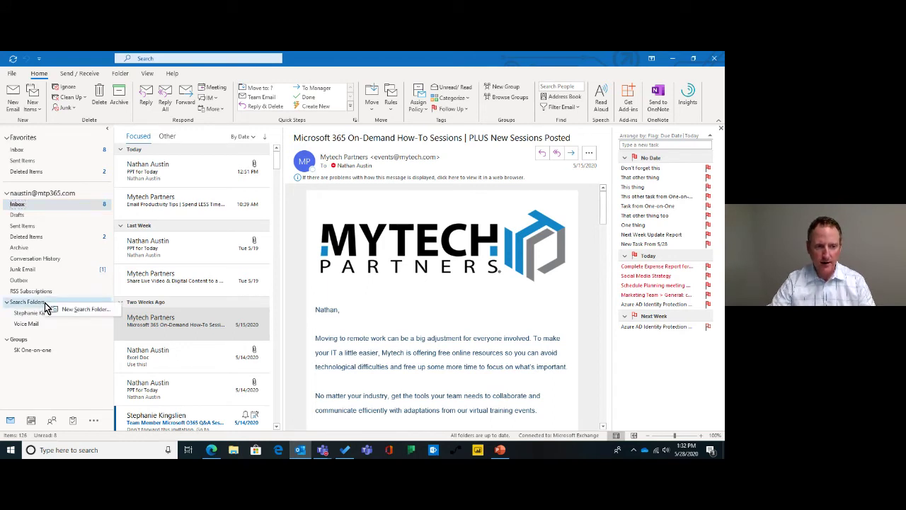
left_click(81, 309)
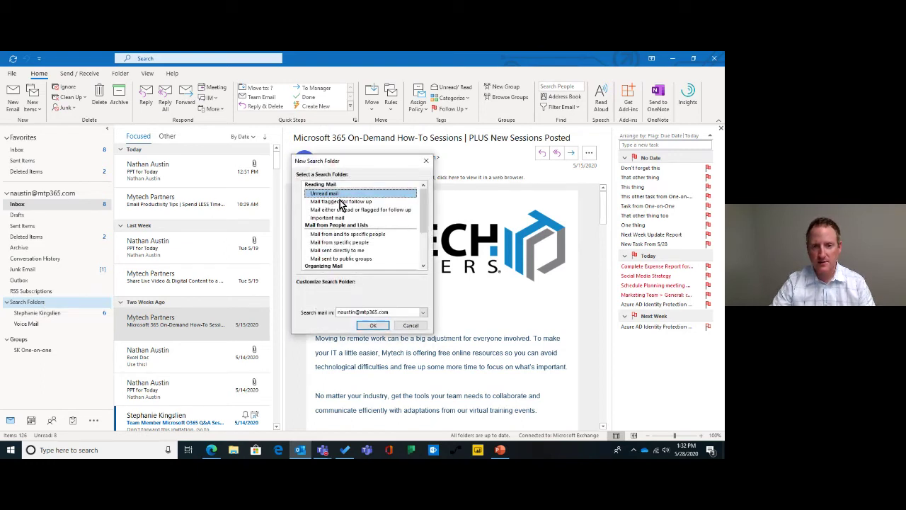
scroll(343, 205, "down", 1)
scroll(345, 209, "down", 1)
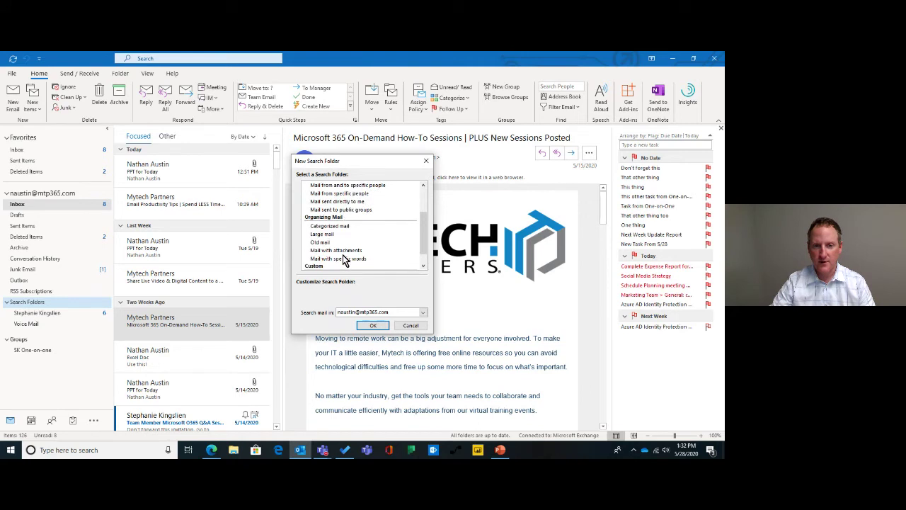
scroll(356, 260, "up", 2)
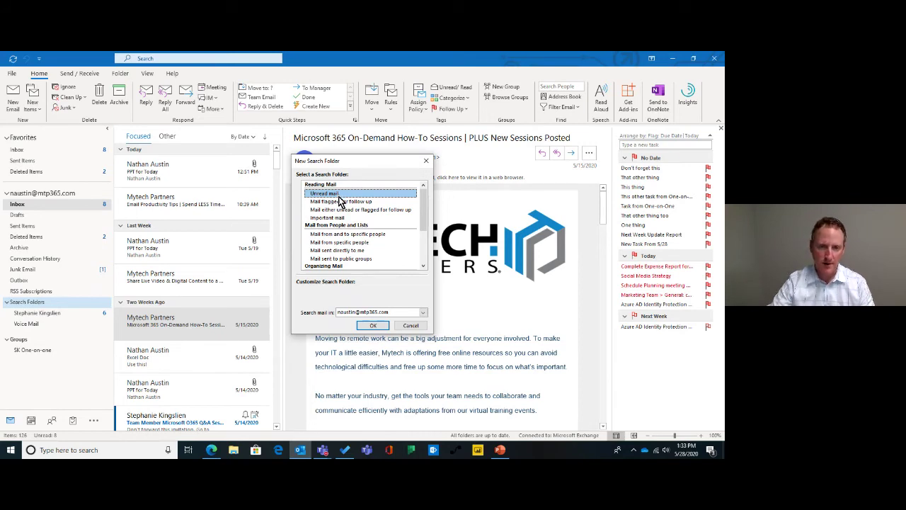
left_click(373, 326)
left_click(29, 325)
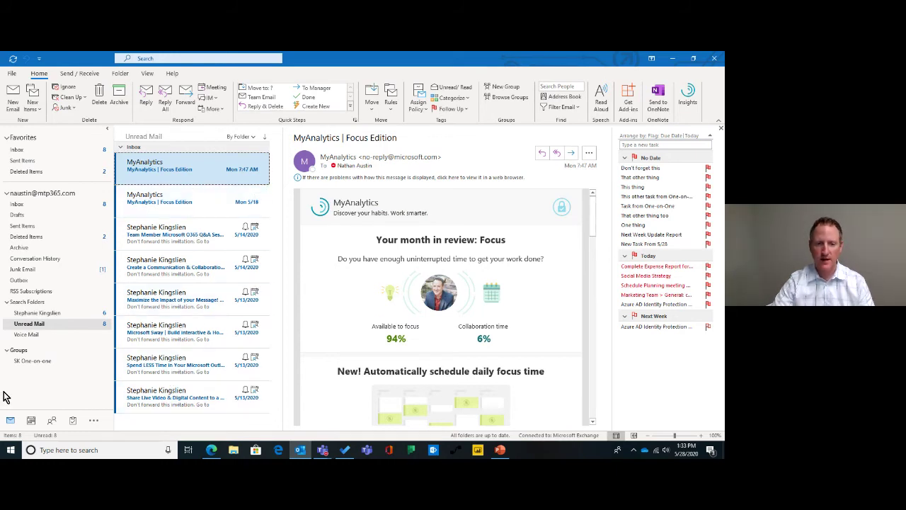
- Examine the colleague's search folder, read its Share Live Video & Digital Content invitation, and return to the Inbox
left_click(38, 313)
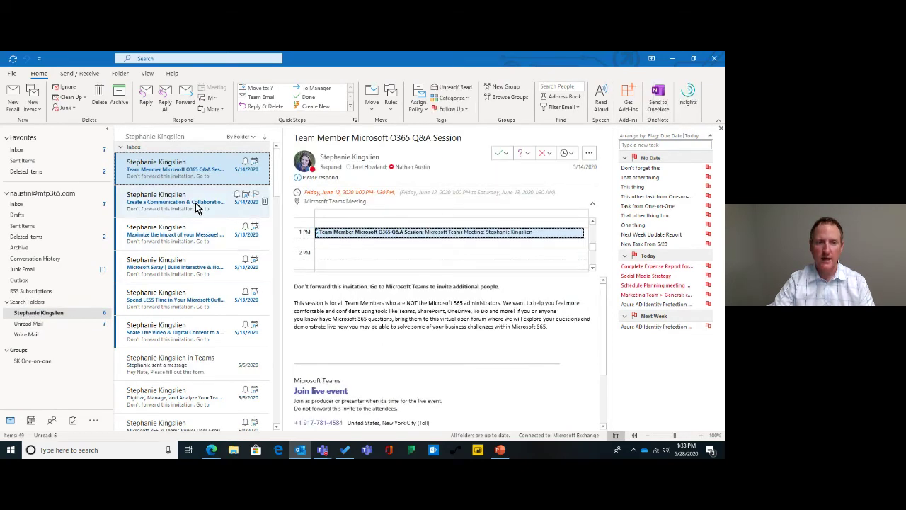
scroll(189, 382, "down", 2)
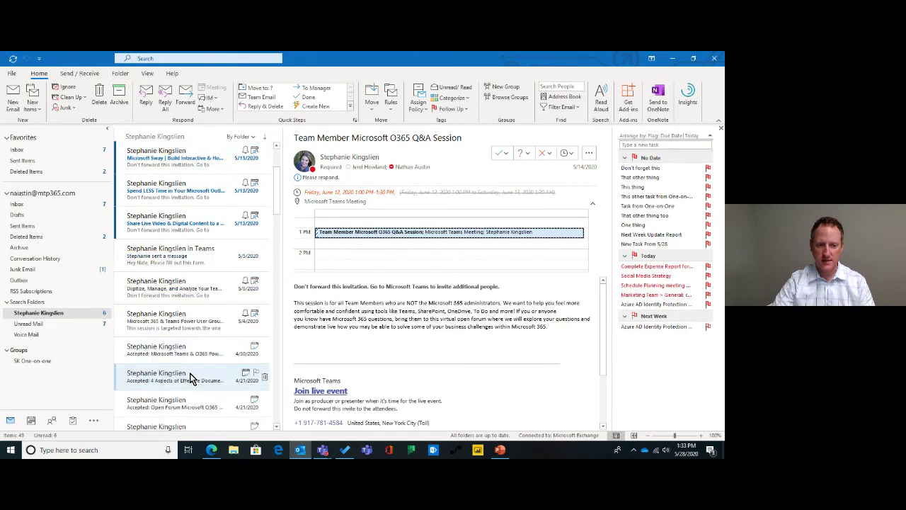
scroll(188, 372, "up", 2)
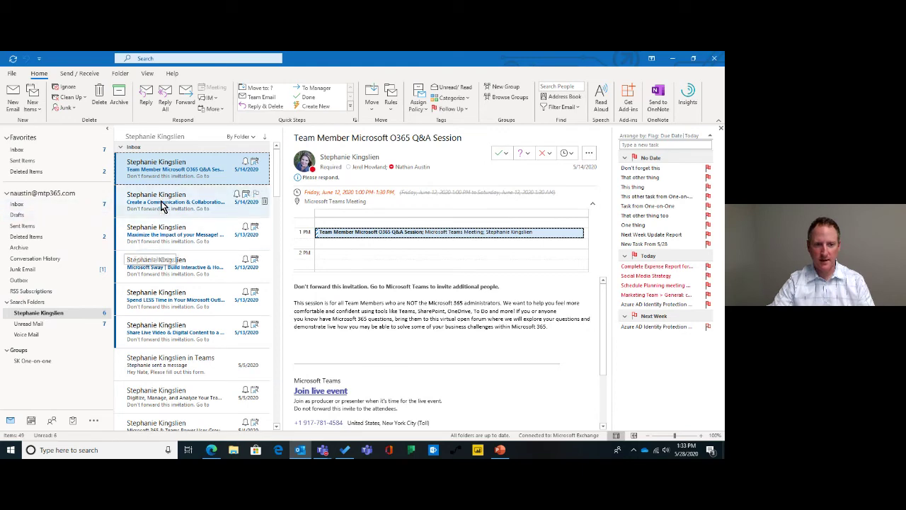
left_click(208, 338)
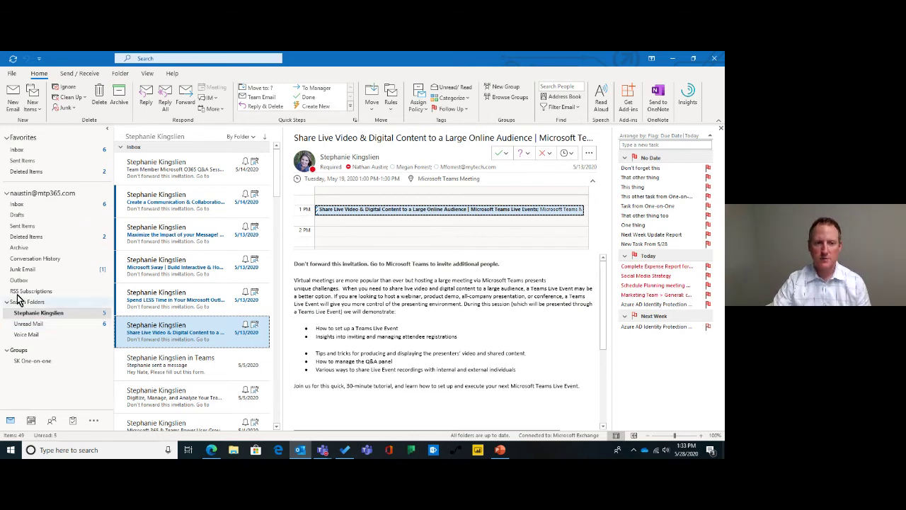
left_click(18, 204)
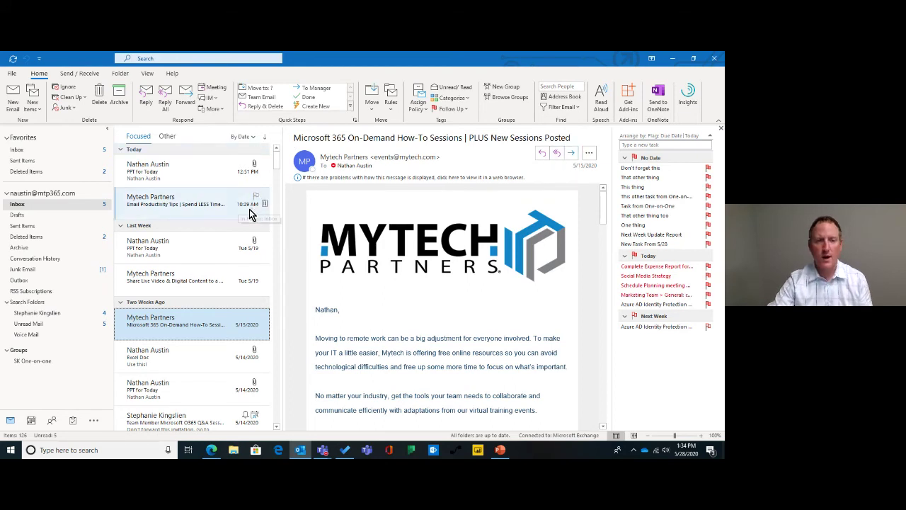
- Add the colleague's search folder and the Unread Mail search folder to Favorites
left_click(38, 314)
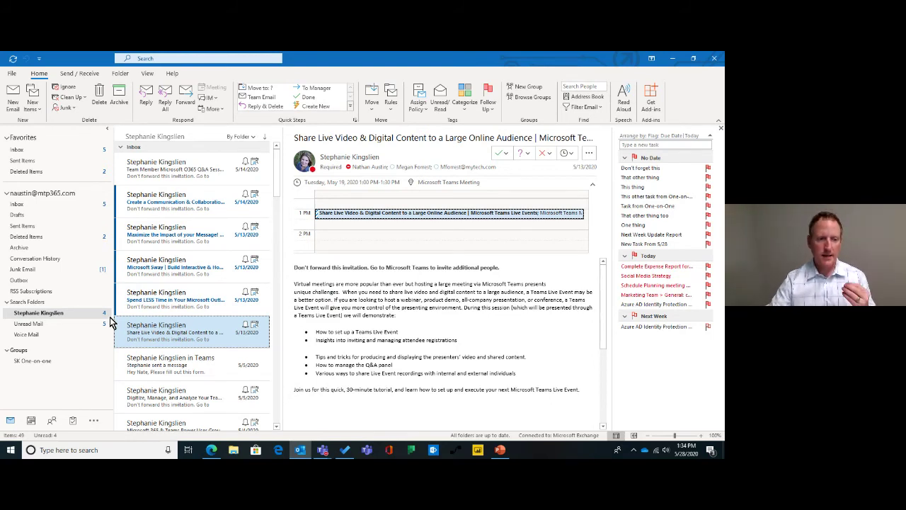
right_click(57, 315)
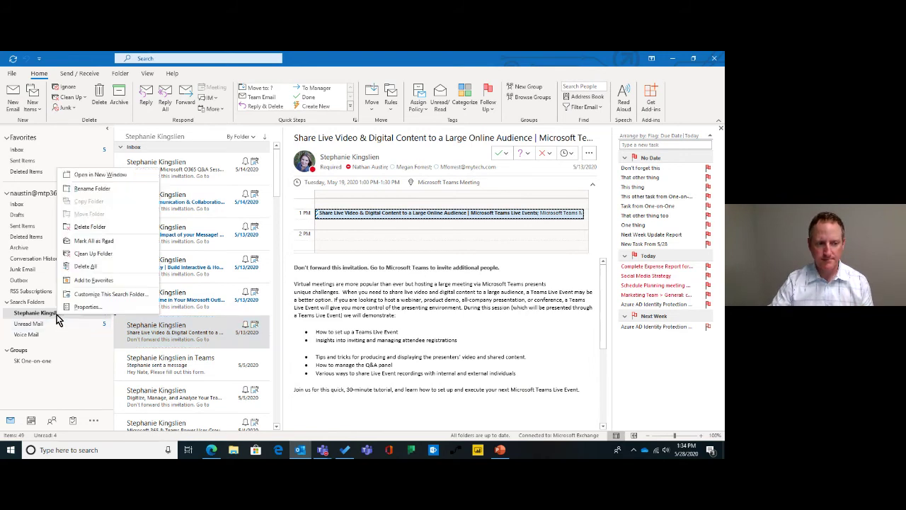
left_click(80, 281)
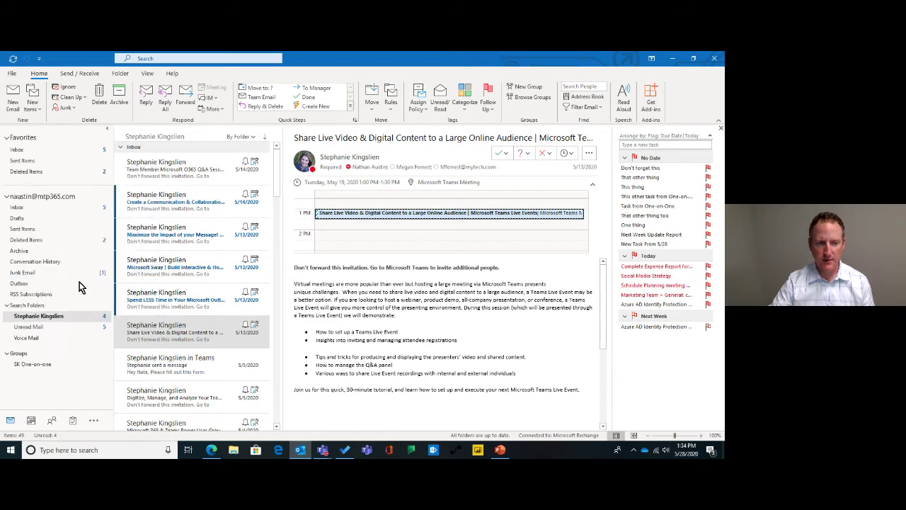
right_click(64, 336)
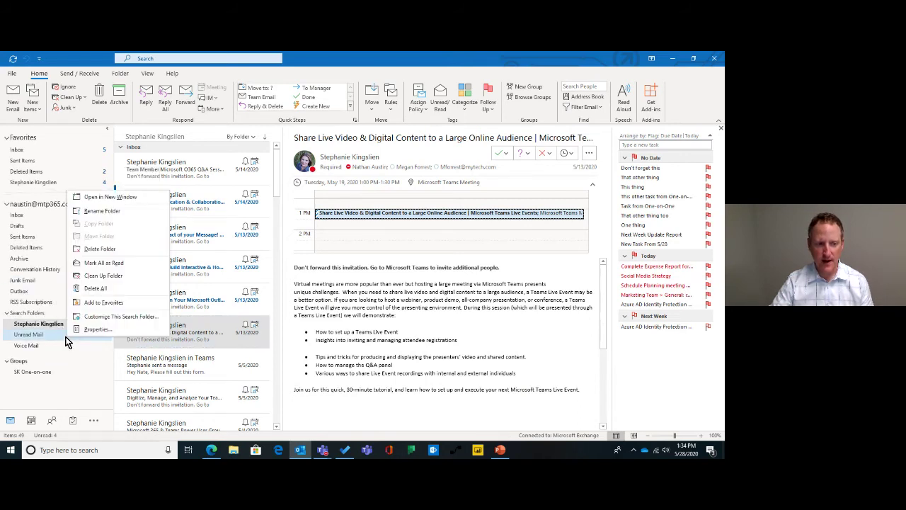
left_click(95, 303)
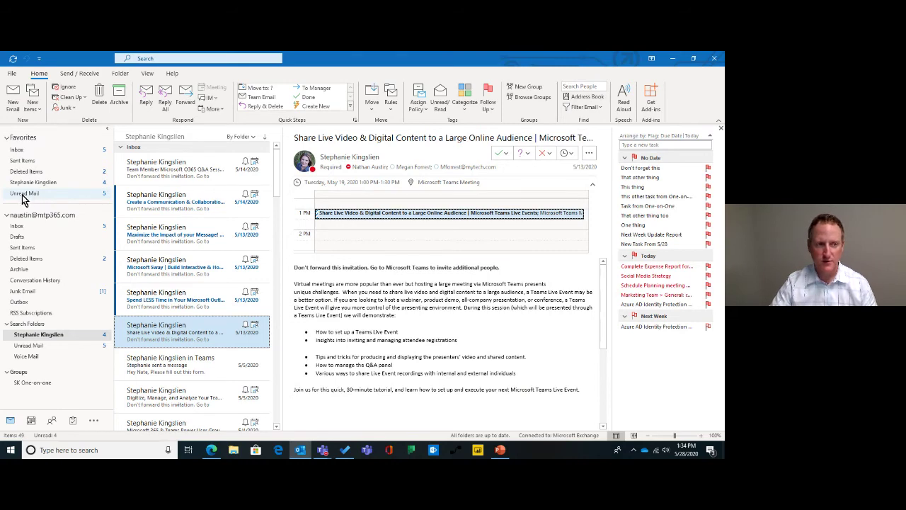
- Look through the Focused messages in the Inbox from the newest back to mid-April
left_click(22, 150)
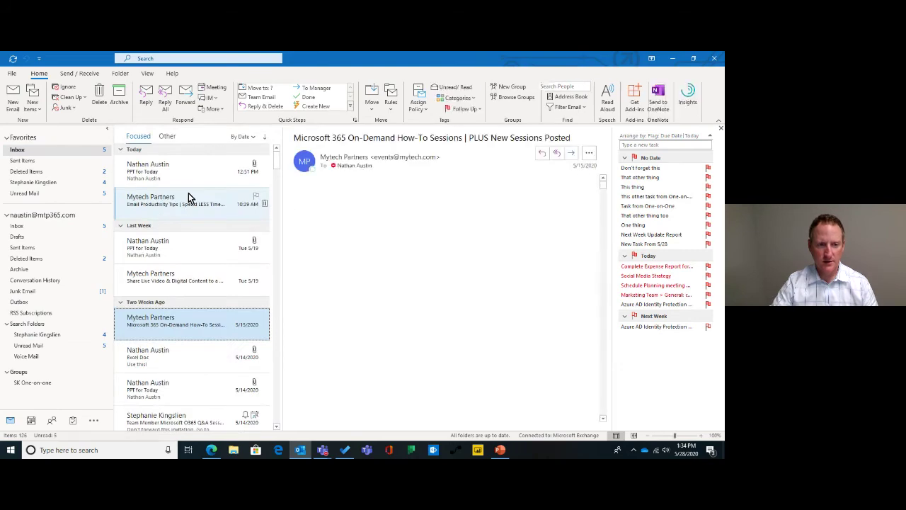
scroll(188, 193, "down", 5)
scroll(188, 204, "down", 10)
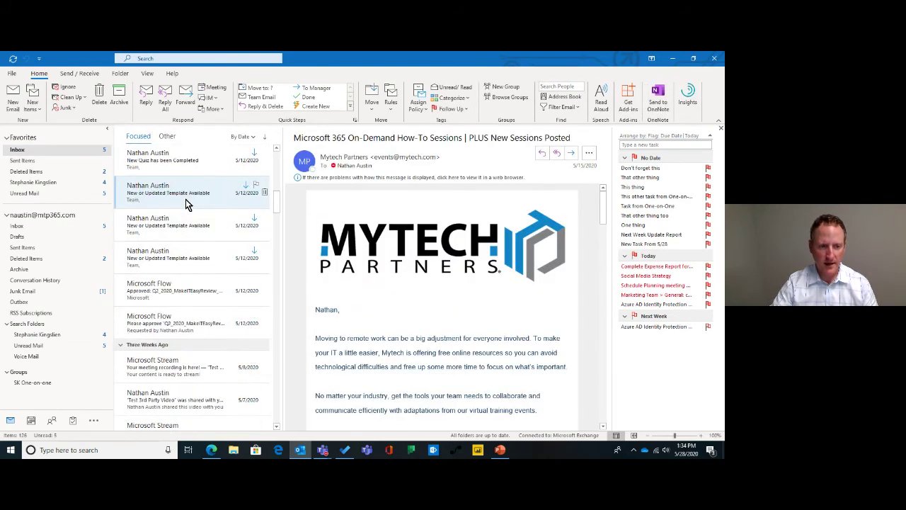
scroll(188, 199, "down", 8)
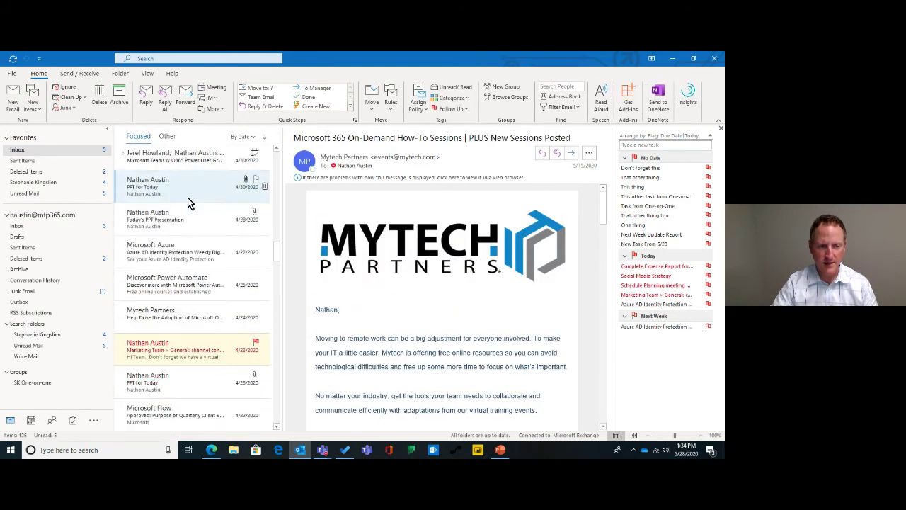
scroll(190, 196, "down", 8)
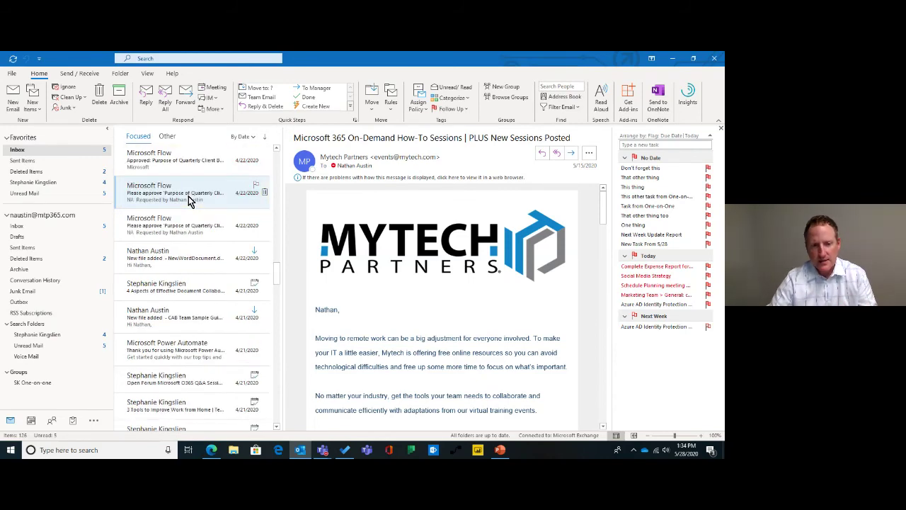
scroll(192, 195, "down", 4)
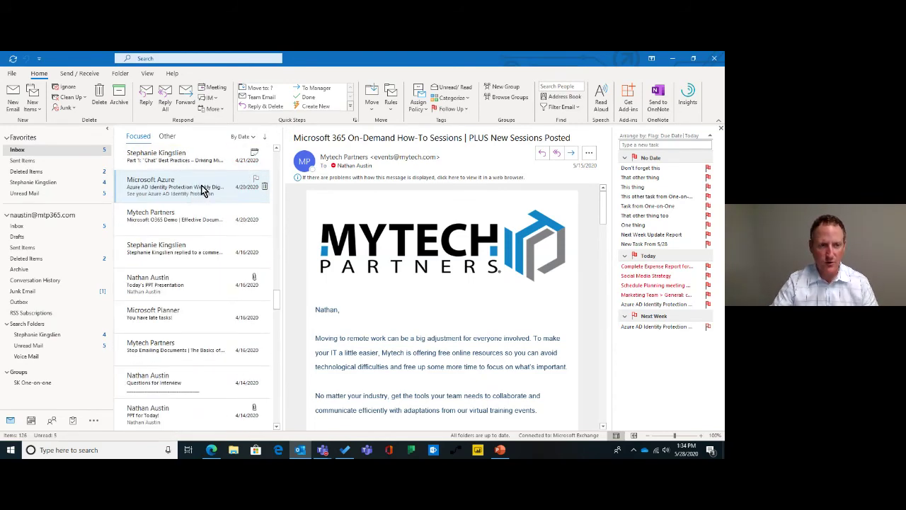
- Open Unread Mail from Favorites, view the MyAnalytics Focus Edition message, and open the same folder under Search Folders
left_click(29, 197)
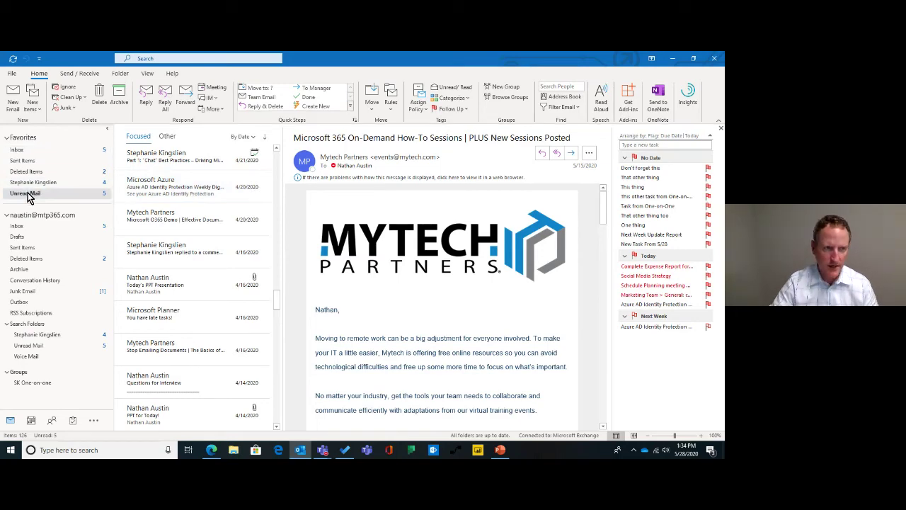
left_click(249, 178)
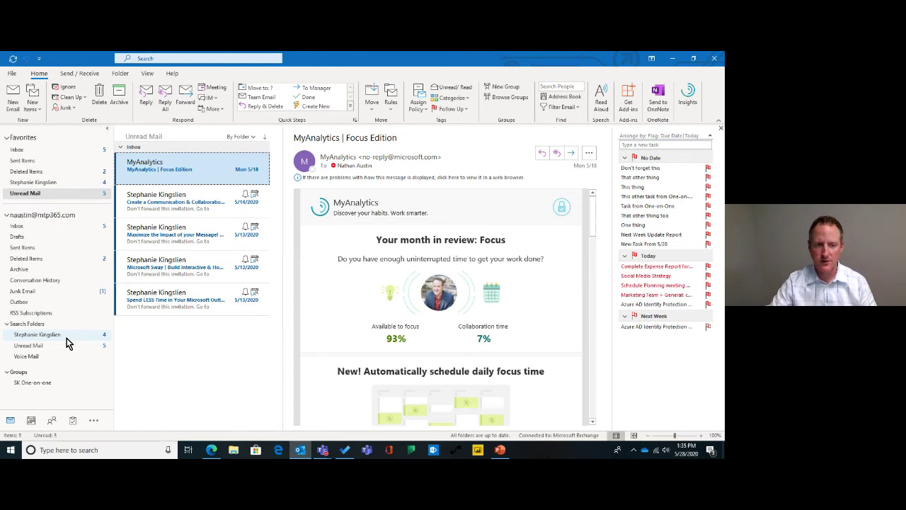
left_click(44, 344)
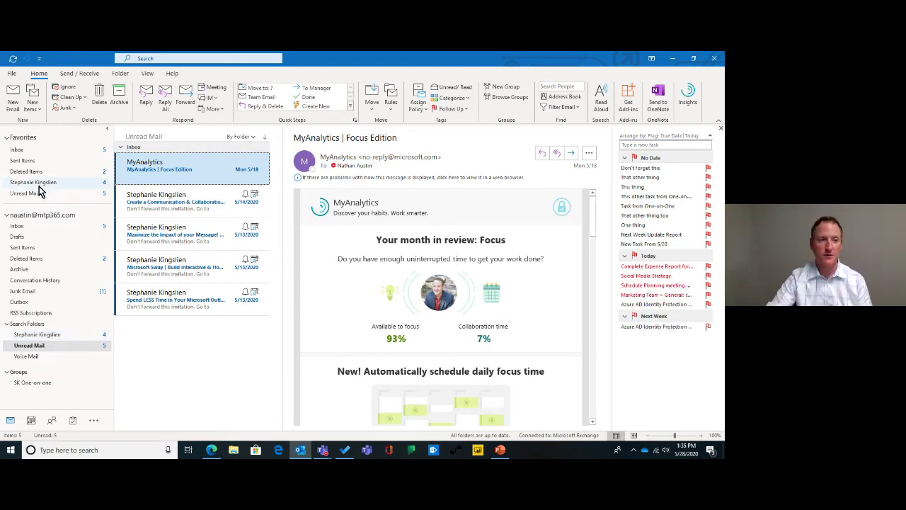
- Switch to Outlook on the web in the browser and add the colleague as a favorite
left_click(211, 449)
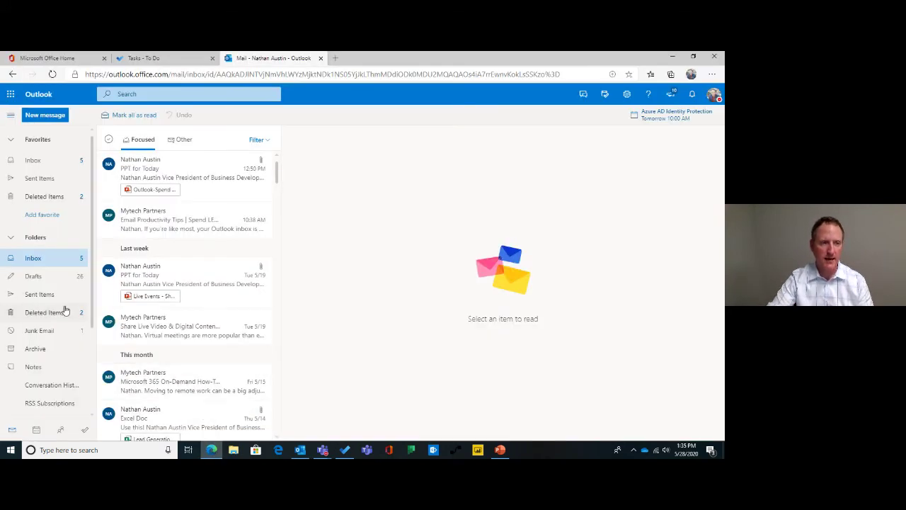
scroll(63, 319, "down", 3)
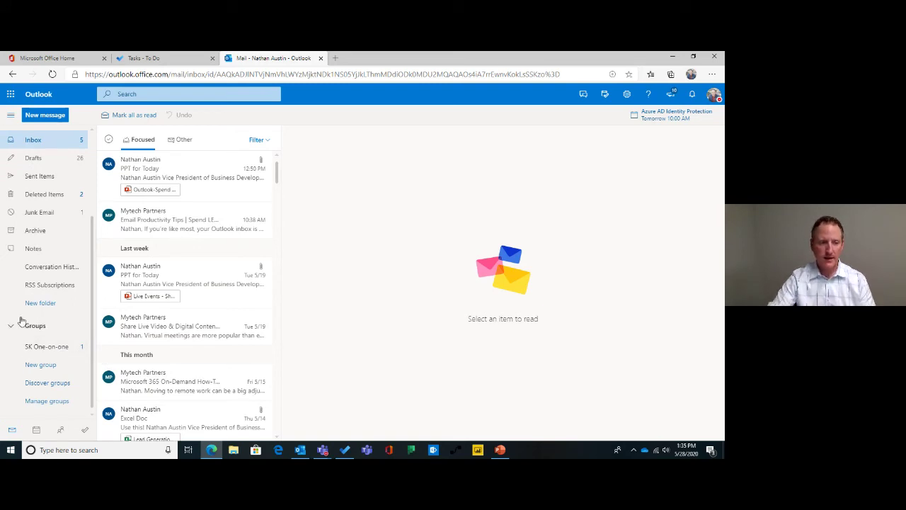
scroll(36, 329, "up", 3)
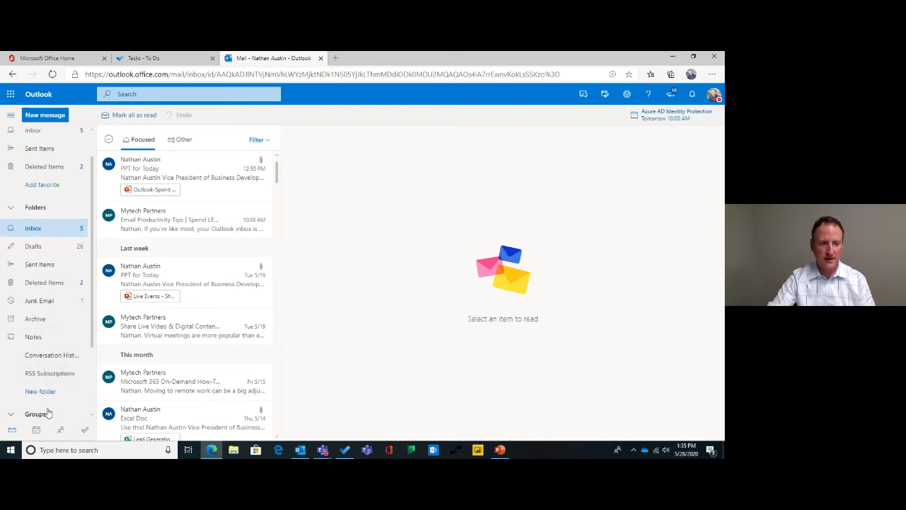
left_click(40, 185)
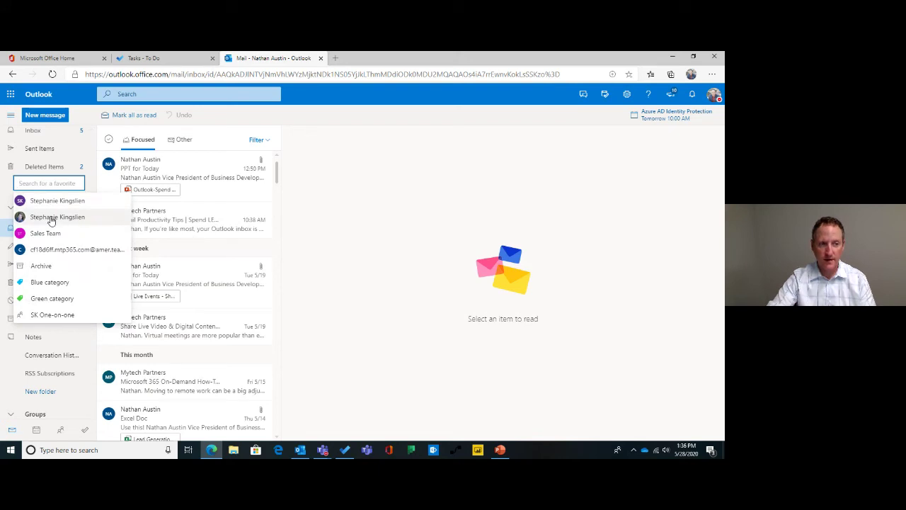
left_click(51, 220)
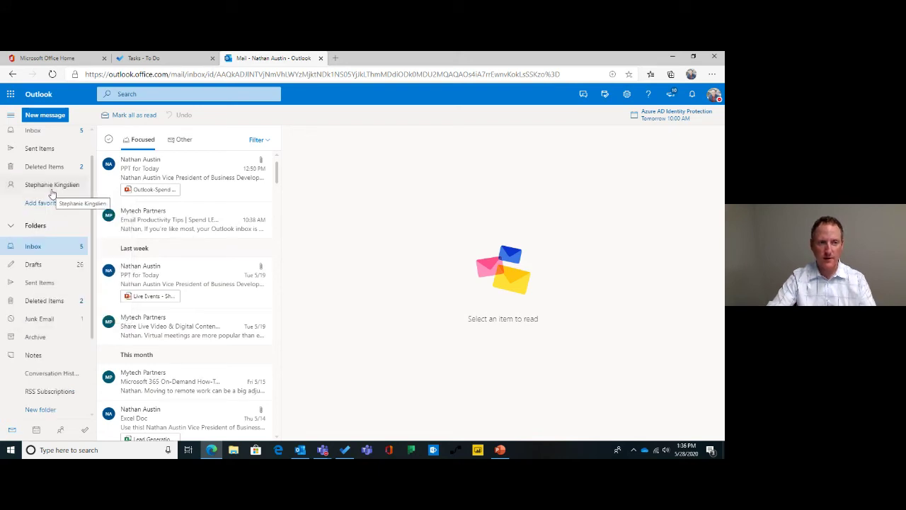
- Review the messages collected under the colleague's favorite and the other suggested favorites without adding one
left_click(53, 185)
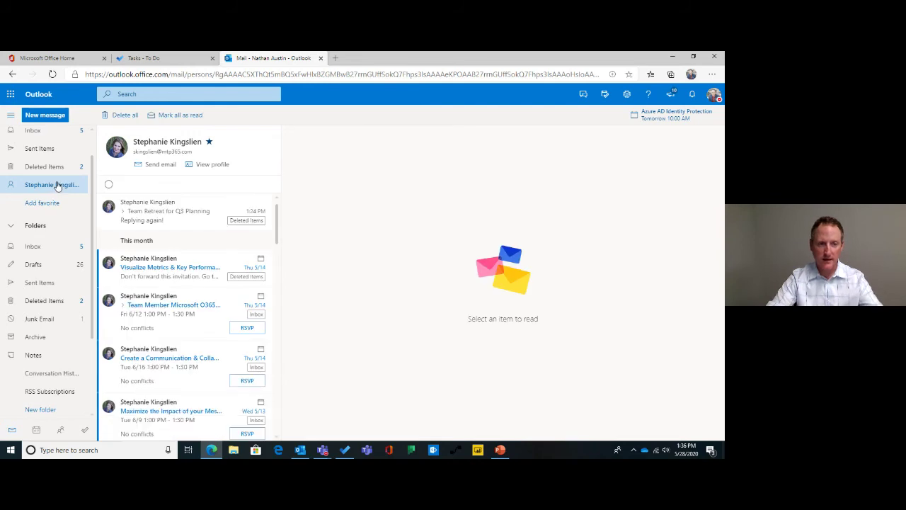
scroll(205, 283, "down", 3)
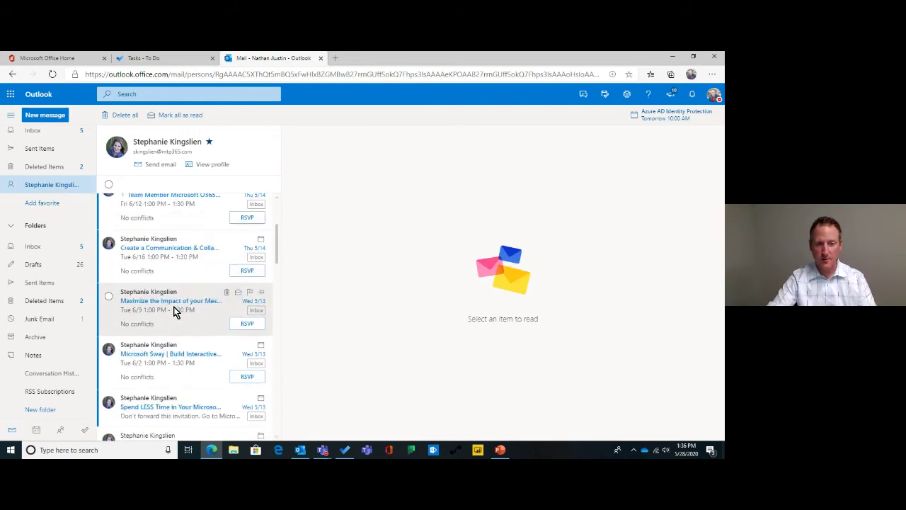
scroll(171, 329, "down", 2)
scroll(172, 330, "up", 5)
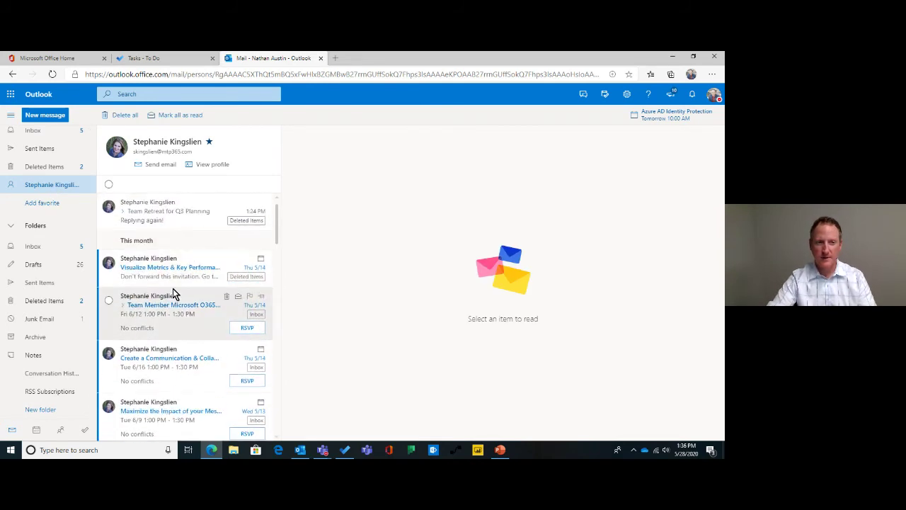
left_click(42, 204)
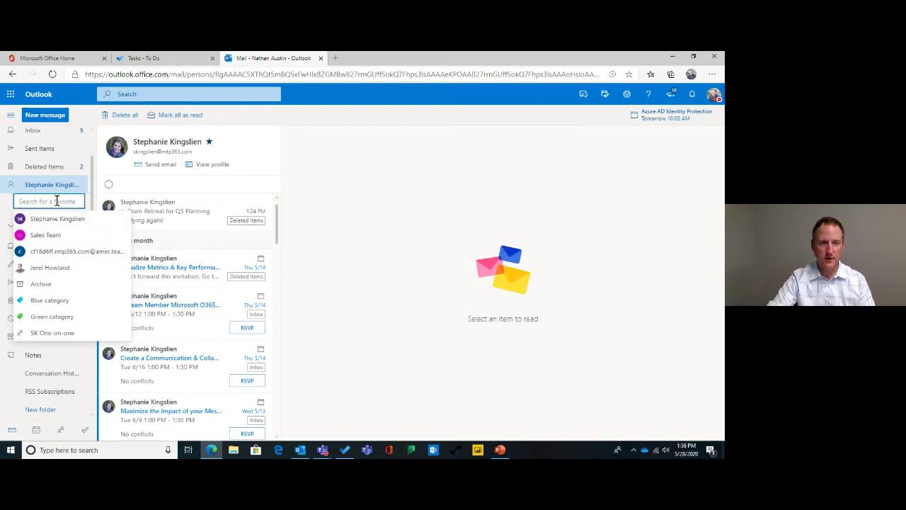
left_click(327, 216)
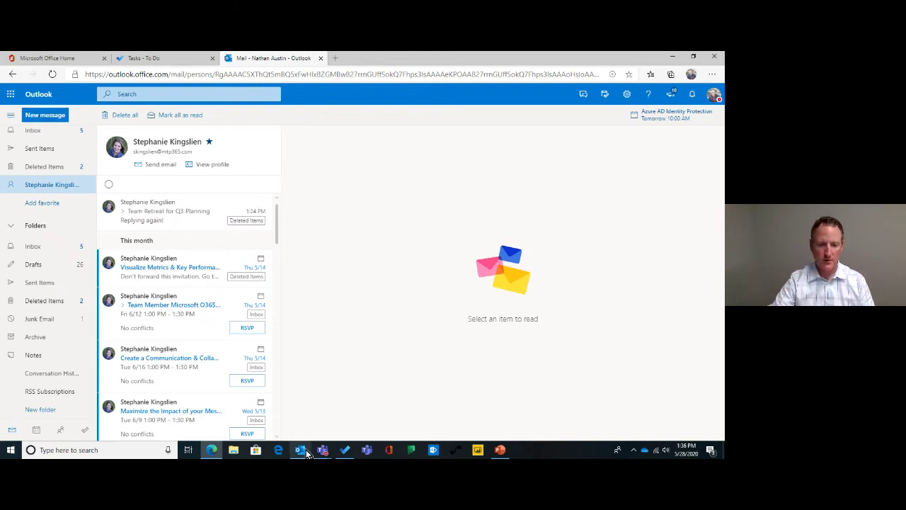
- Return to desktop Outlook, then switch to PowerPoint and present slide 8, Common Problems Experienced with Outlook & Email
mouse_move(307, 453)
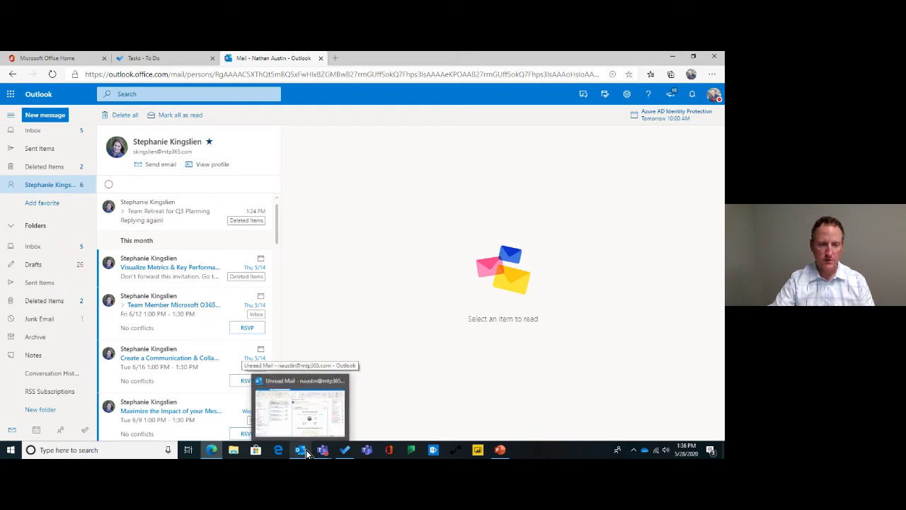
left_click(307, 451)
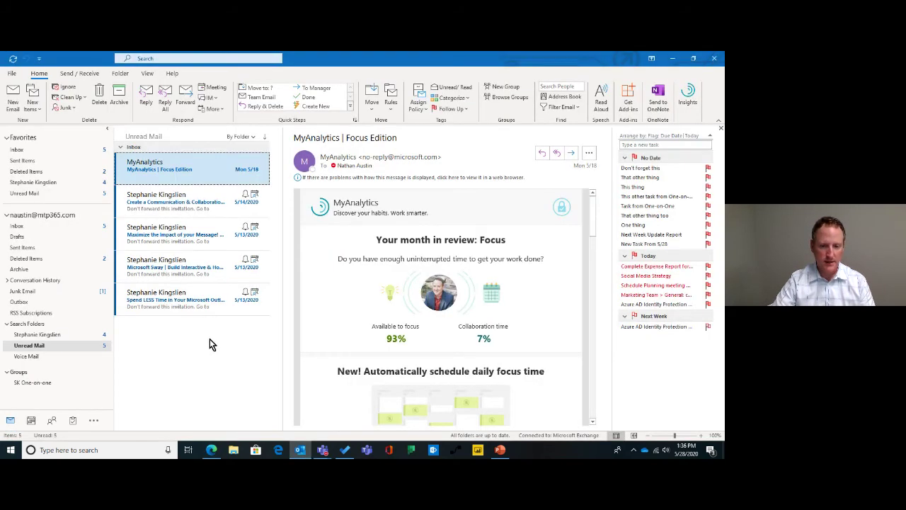
left_click(501, 453)
left_click(70, 369)
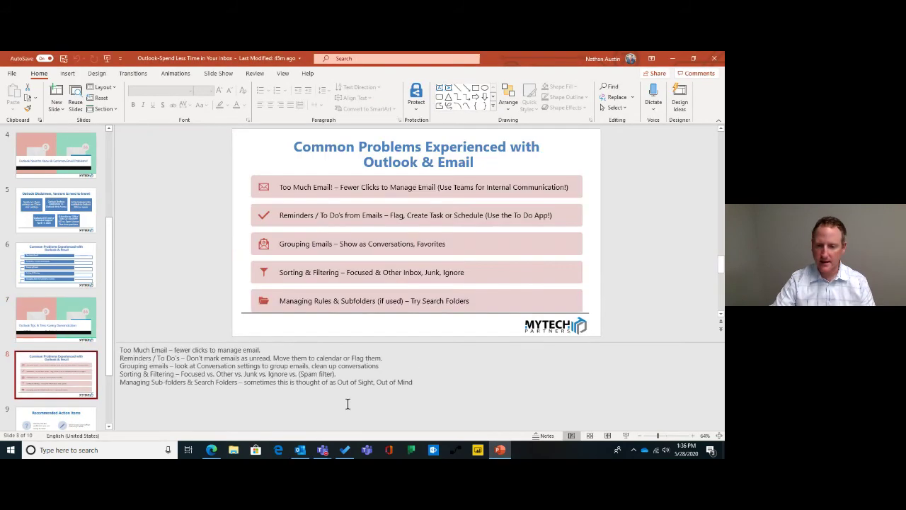
left_click(624, 434)
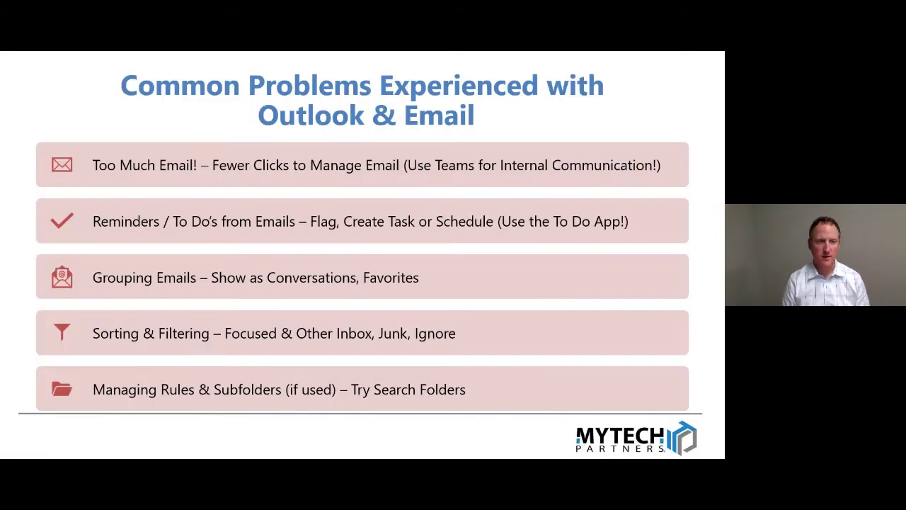
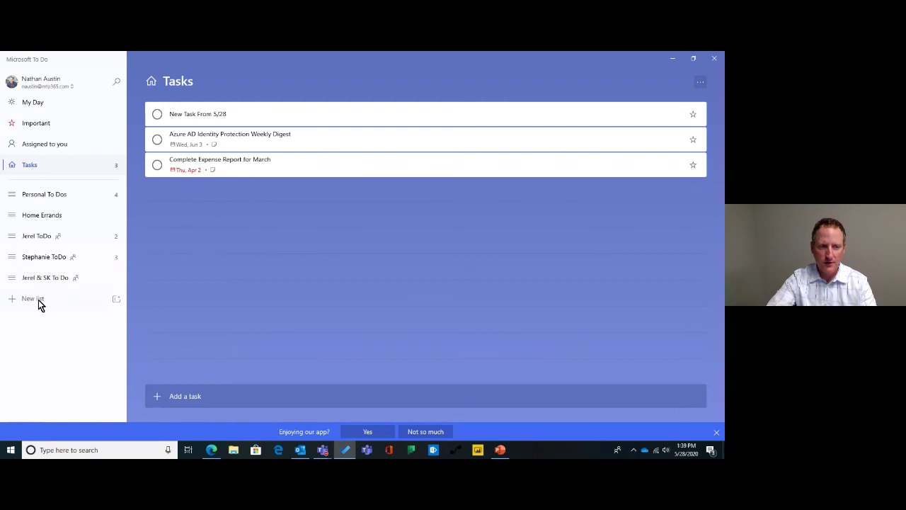
- Create a new To Do list named Start New and open it
left_click(38, 300)
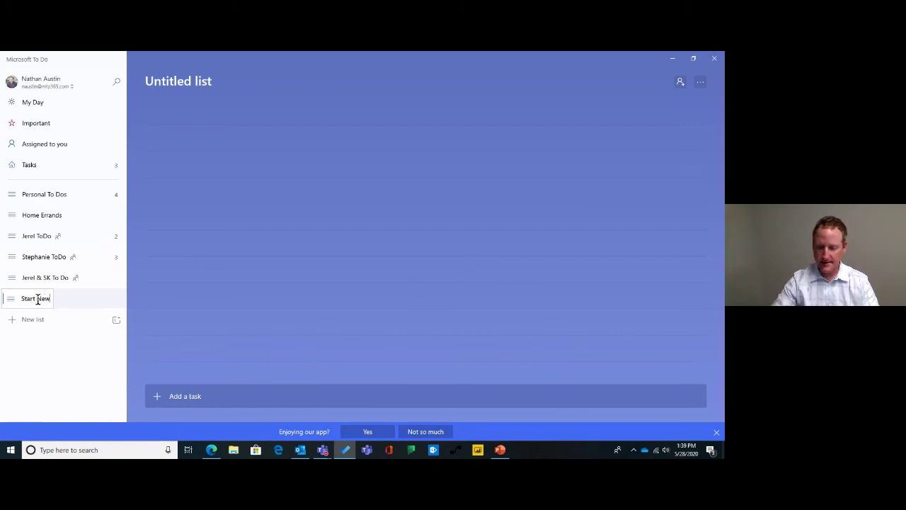
key("Return")
left_click(39, 300)
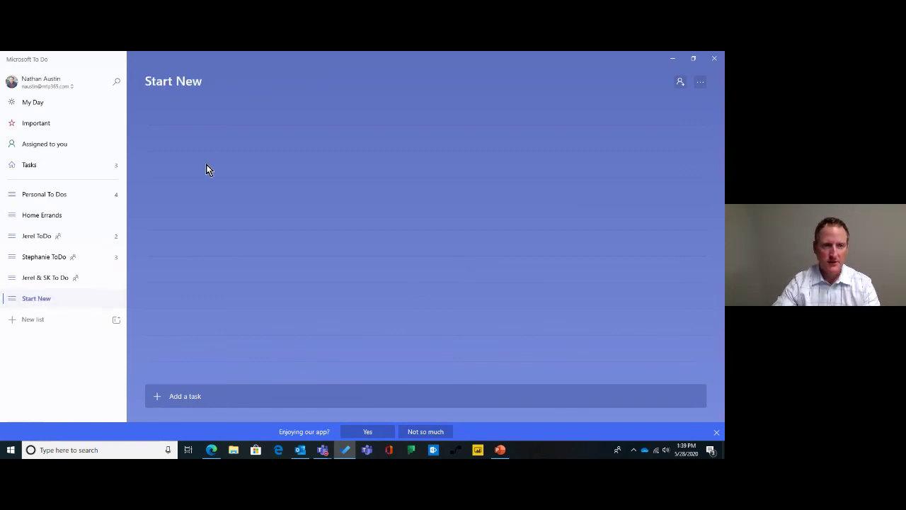
- Move New Task From 5/28 from Tasks to the Start New list and dismiss the app feedback bar
left_click(27, 167)
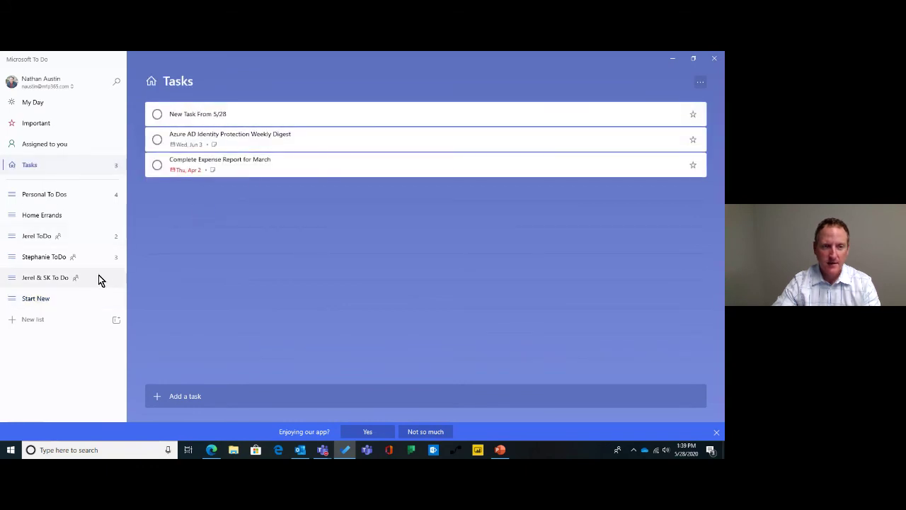
left_click_drag(217, 113, 83, 298)
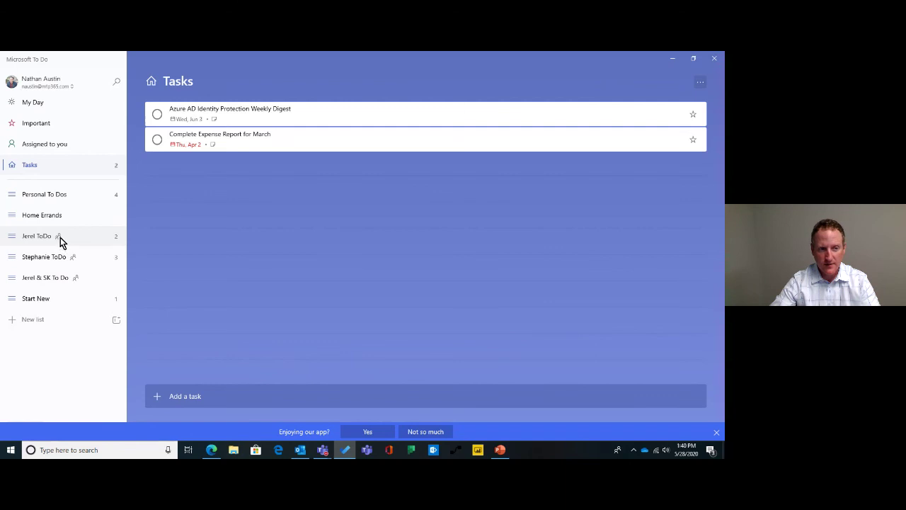
key("ctrl")
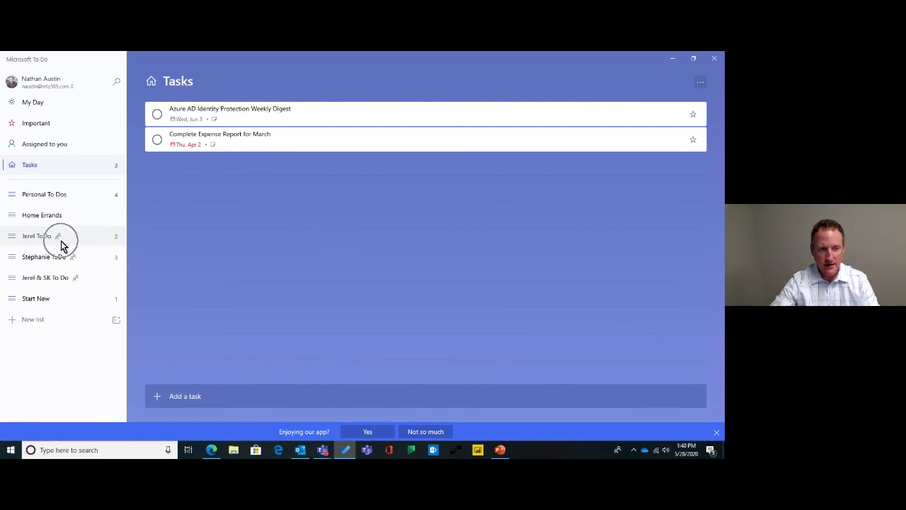
key("ctrl")
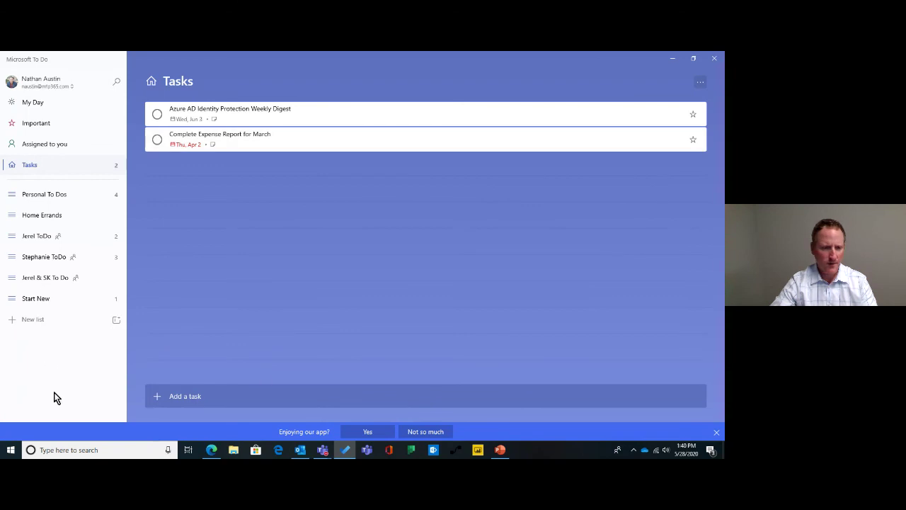
left_click(715, 435)
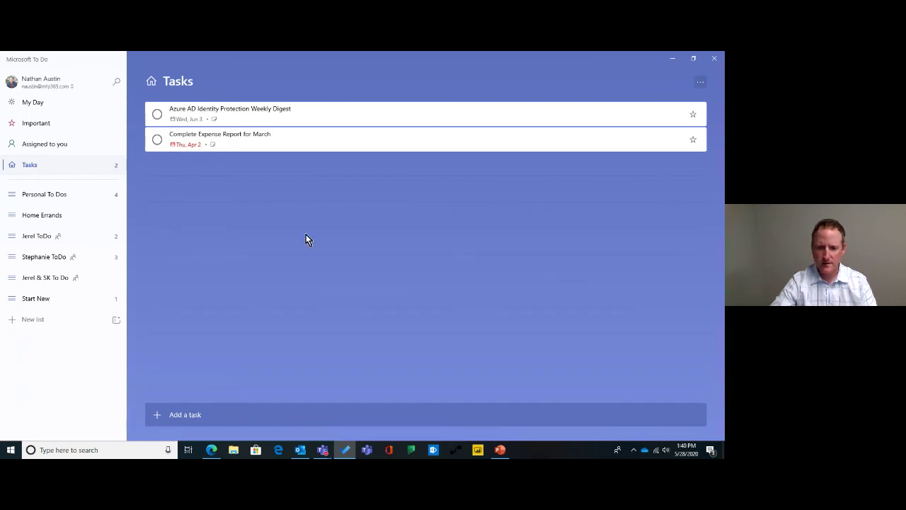
- Turn on the Flagged email and Planner connected apps in the To Do settings
left_click(75, 88)
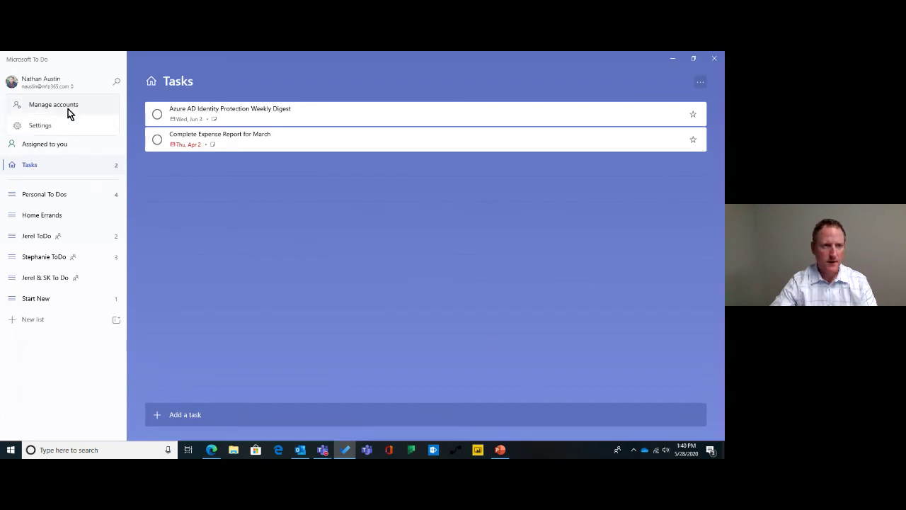
left_click(35, 127)
scroll(412, 276, "down", 1)
scroll(413, 276, "down", 5)
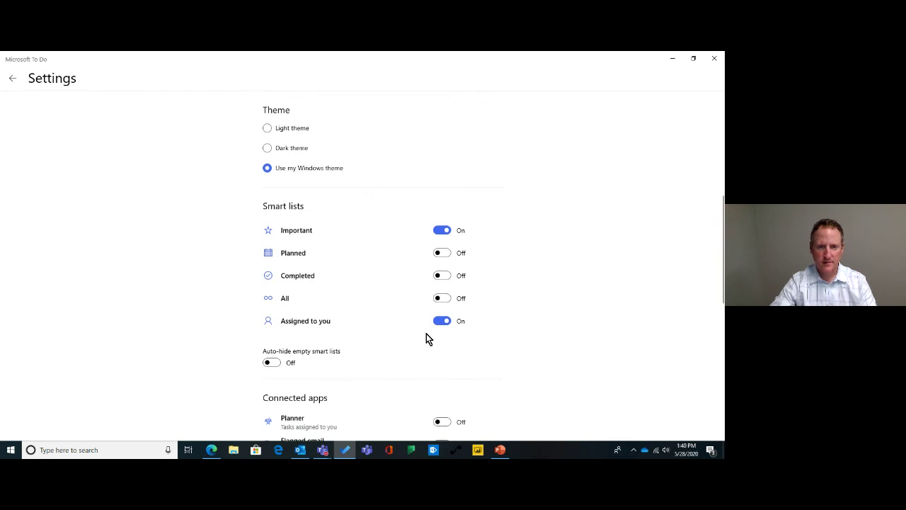
scroll(426, 333, "down", 3)
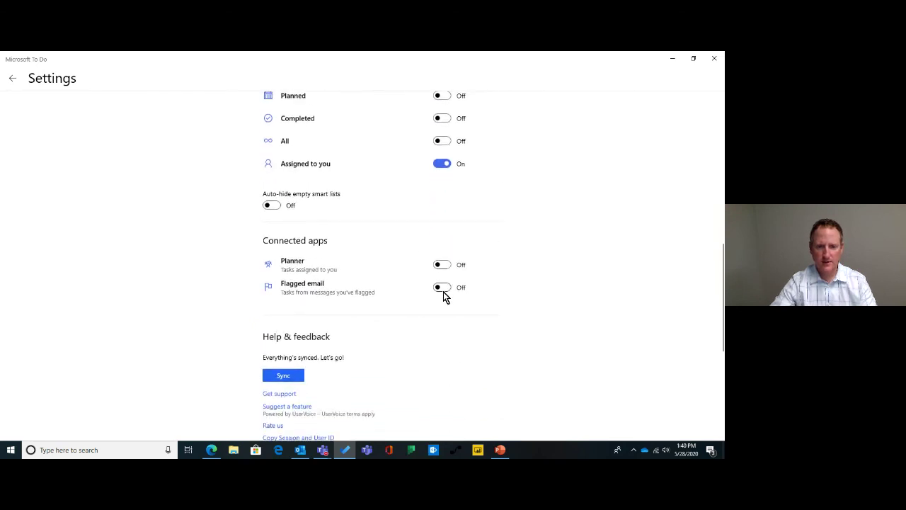
left_click(442, 291)
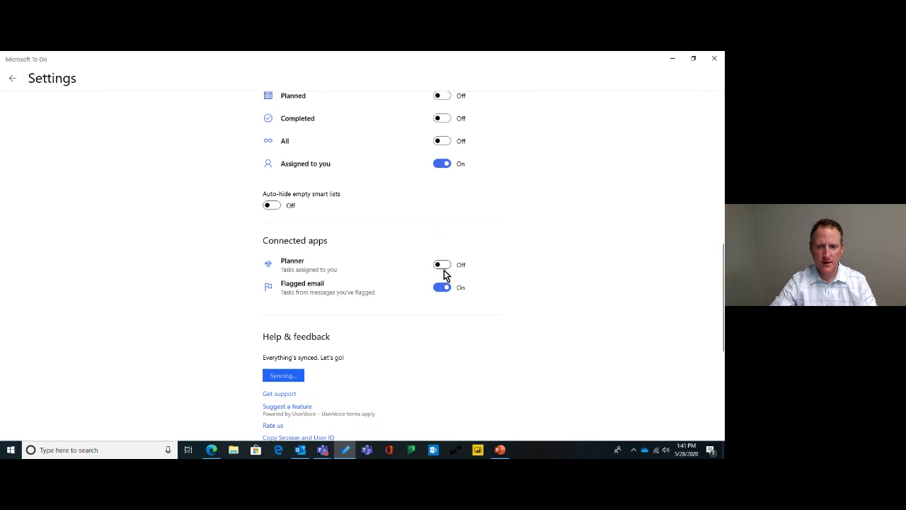
left_click(443, 269)
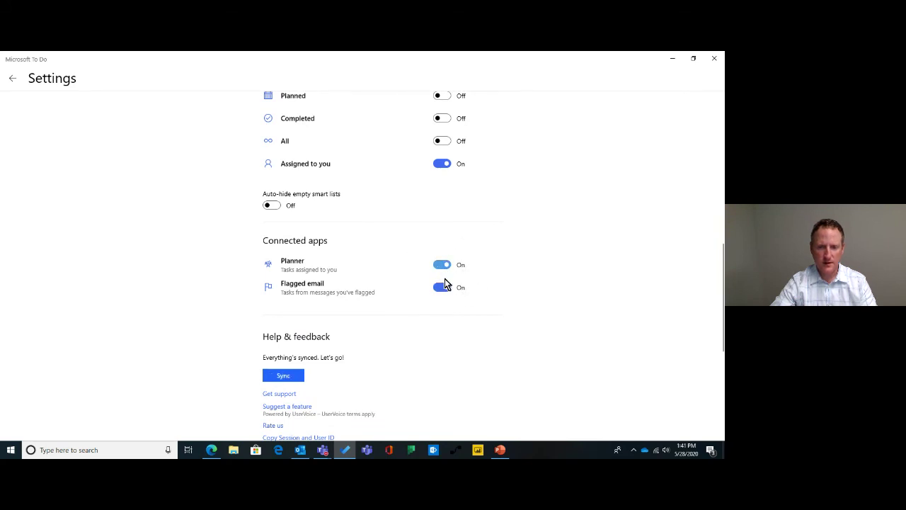
- Leave the To Do settings and open the Assigned to you list to review the Planner tasks
left_click(11, 80)
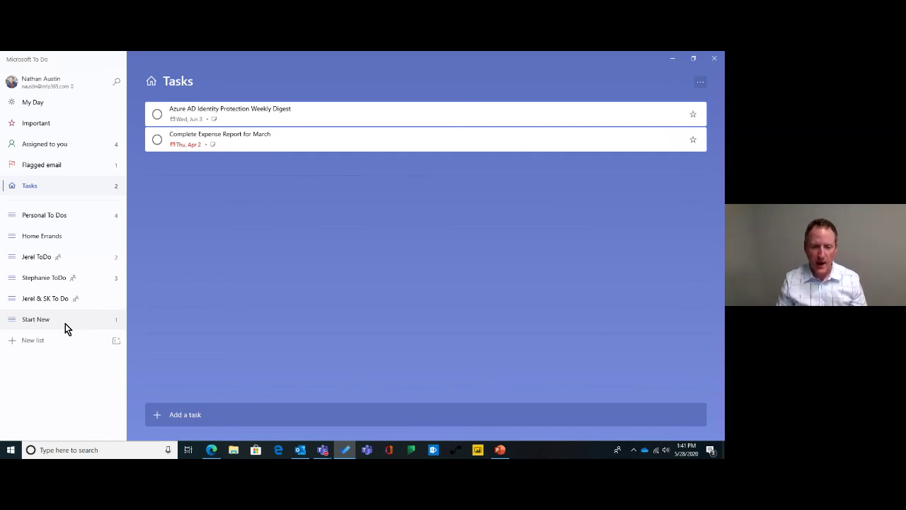
left_click(51, 144)
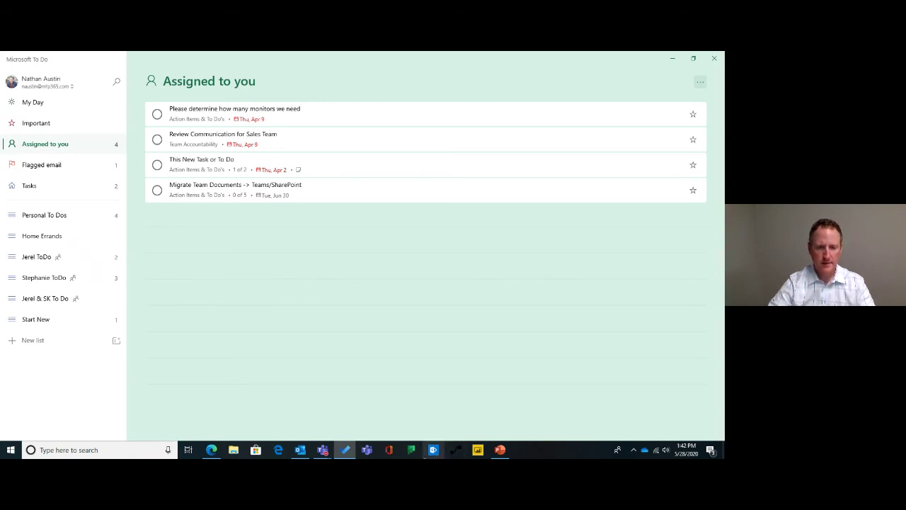
- Switch to desktop Outlook and open the account's Inbox to review it beside the flagged task list
left_click(301, 450)
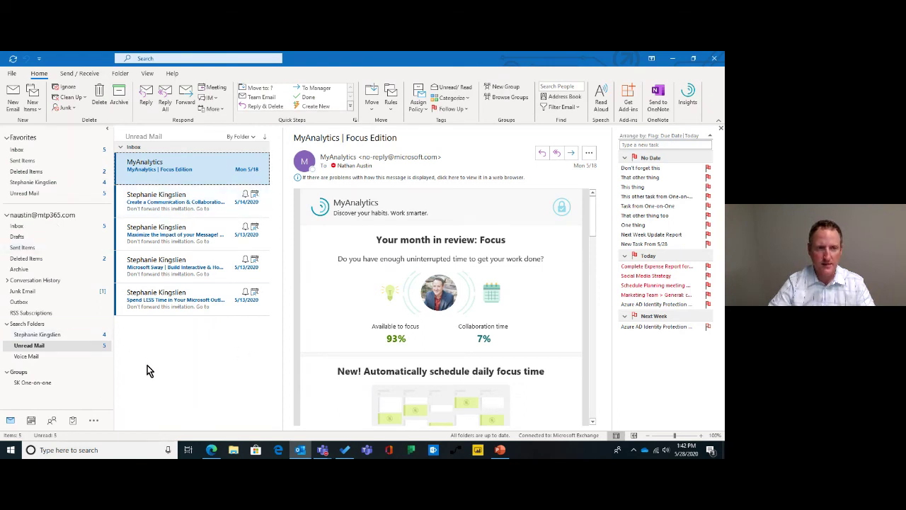
left_click(21, 226)
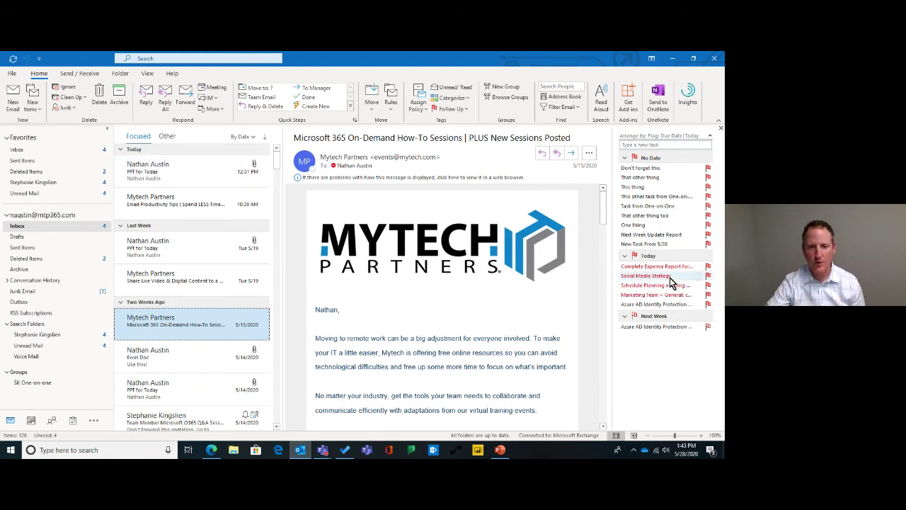
mouse_move(671, 282)
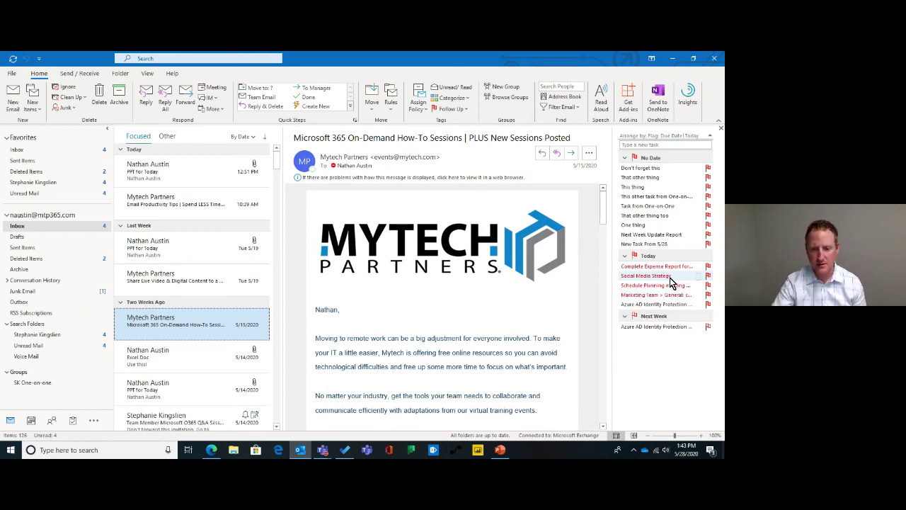
- Switch to PowerPoint and present slide 10, the closing Thanks for Attending and Open for Questions slide
left_click(500, 452)
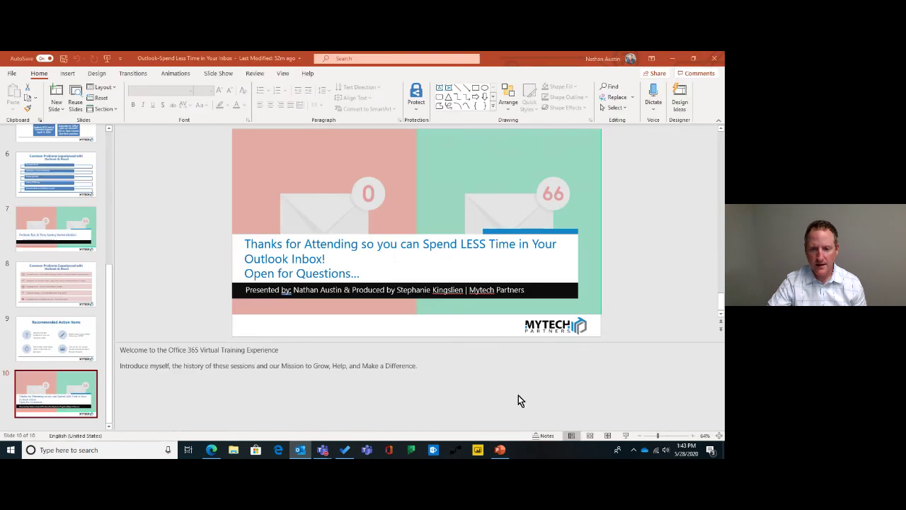
left_click(625, 435)
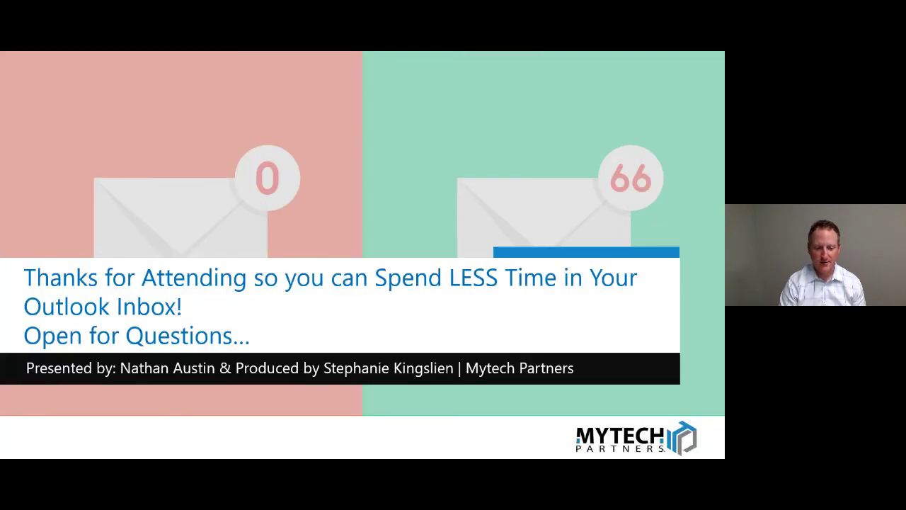